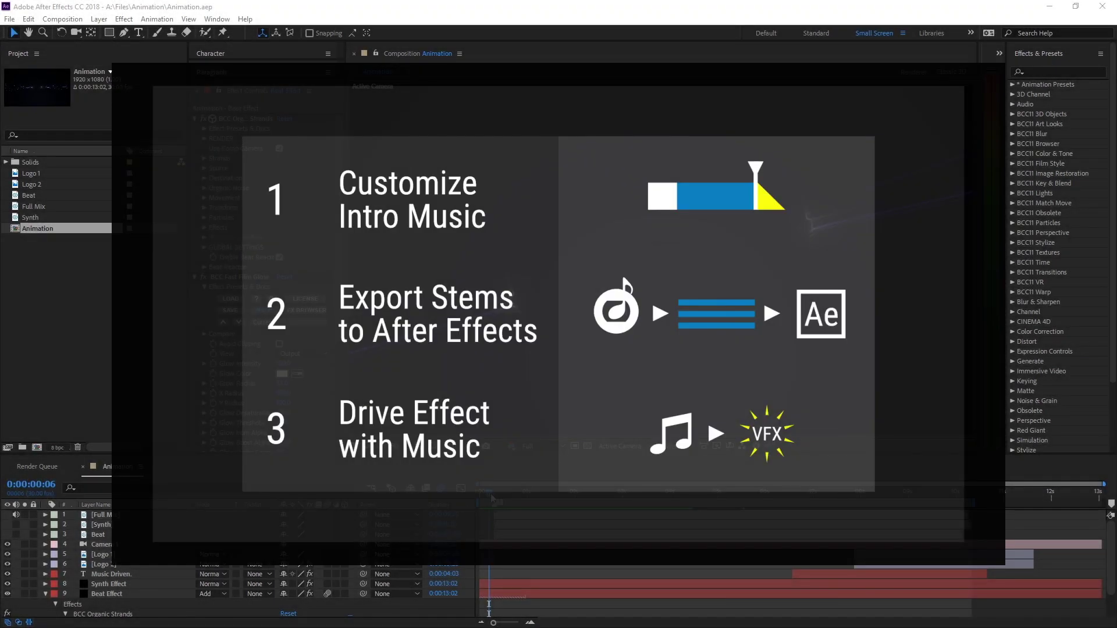
Step: Move the Animation composition's current time a few frames forward
{"action": "left_click_drag", "start_coordinate": [492, 498], "coordinate": [564, 494]}
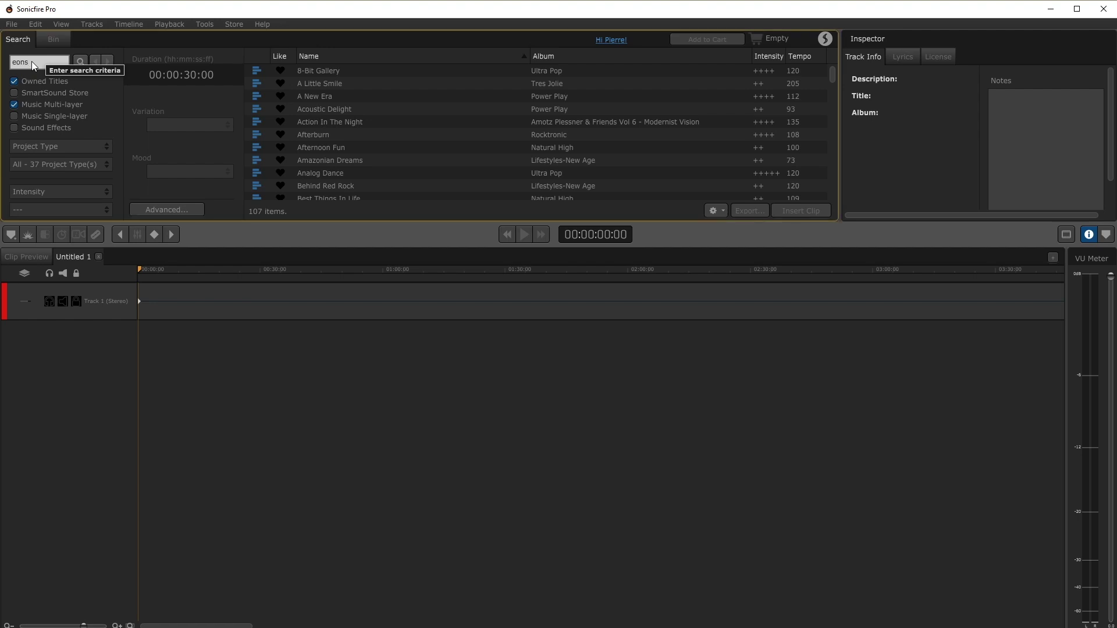
Step: Search for 'eons', add the Eons track to the Sonicfire Pro timeline, and play it
{"action": "key", "text": "Return"}
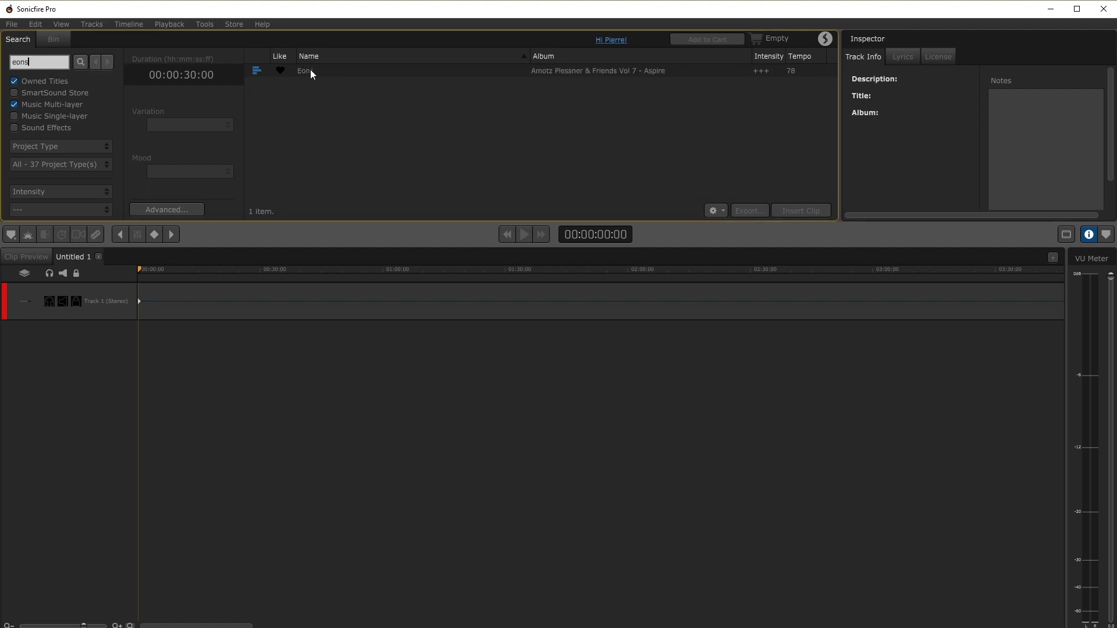
{"action": "left_click_drag", "start_coordinate": [309, 69], "coordinate": [150, 311]}
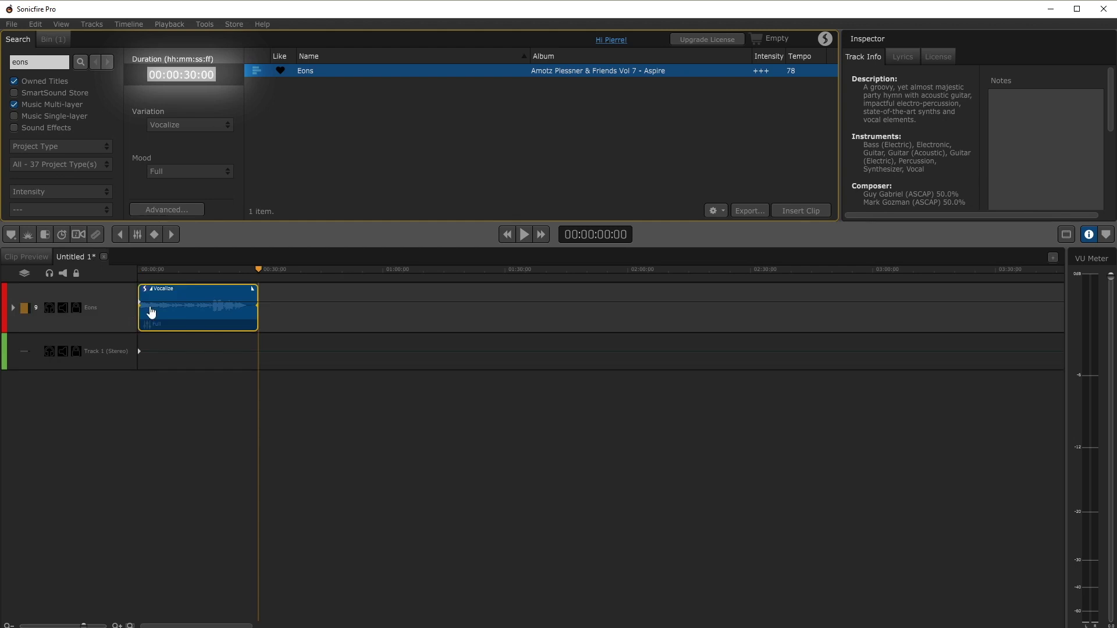
{"action": "left_click", "coordinate": [162, 268]}
{"action": "key", "text": "space"}
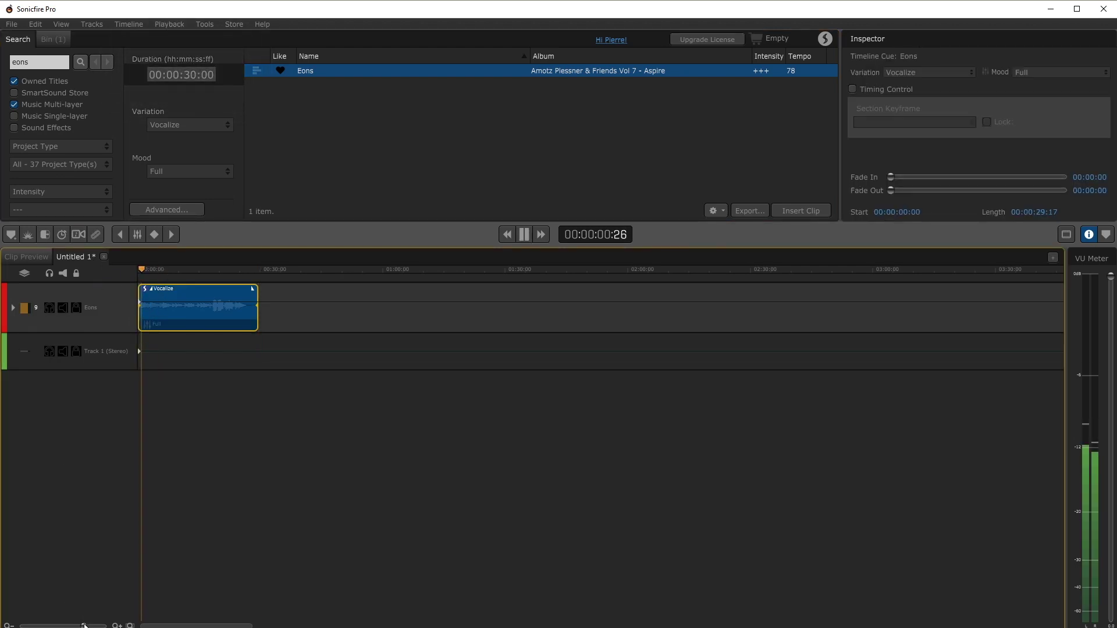
Step: Trim the Eons cue to about ten seconds (00:00:09:29) and play it back
{"action": "left_click_drag", "start_coordinate": [83, 625], "coordinate": [96, 625]}
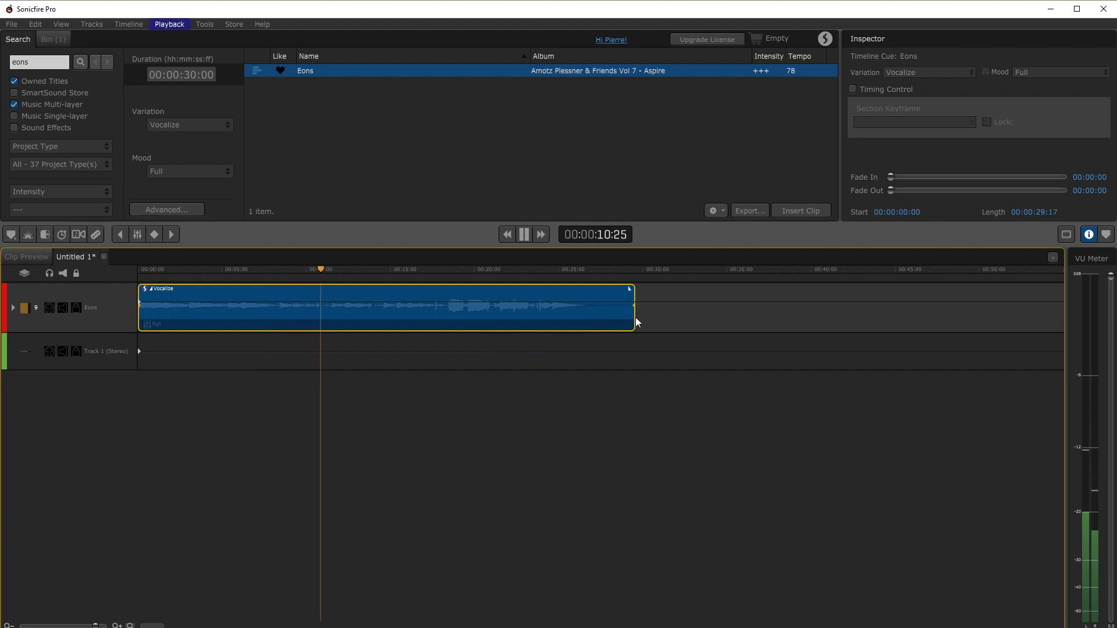
{"action": "left_click_drag", "start_coordinate": [636, 316], "coordinate": [304, 313]}
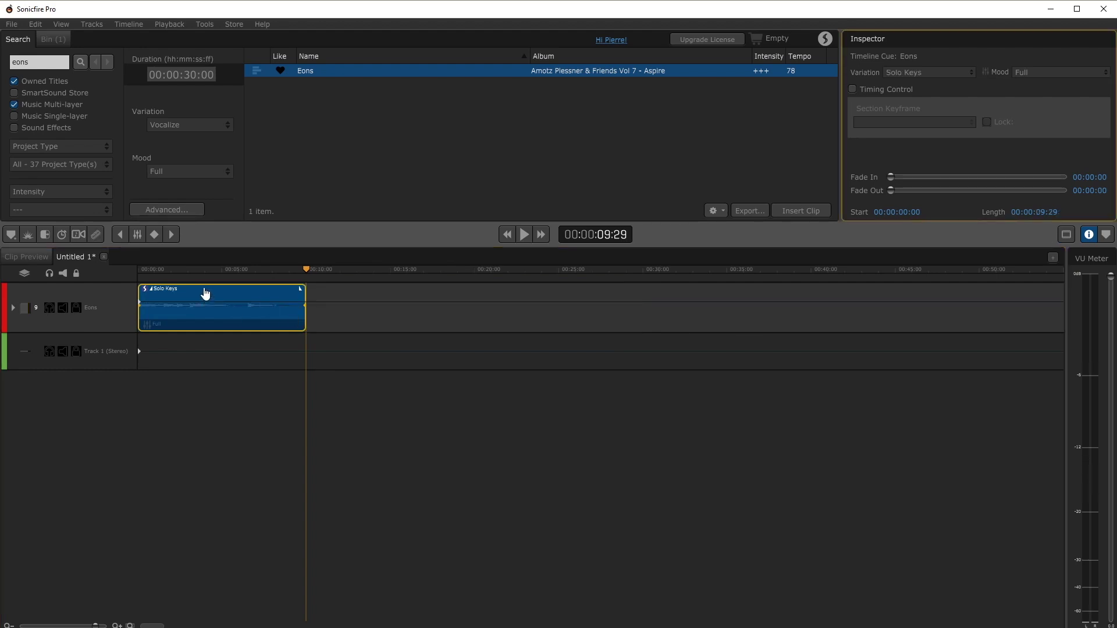
{"action": "left_click", "coordinate": [85, 277]}
{"action": "key", "text": "space"}
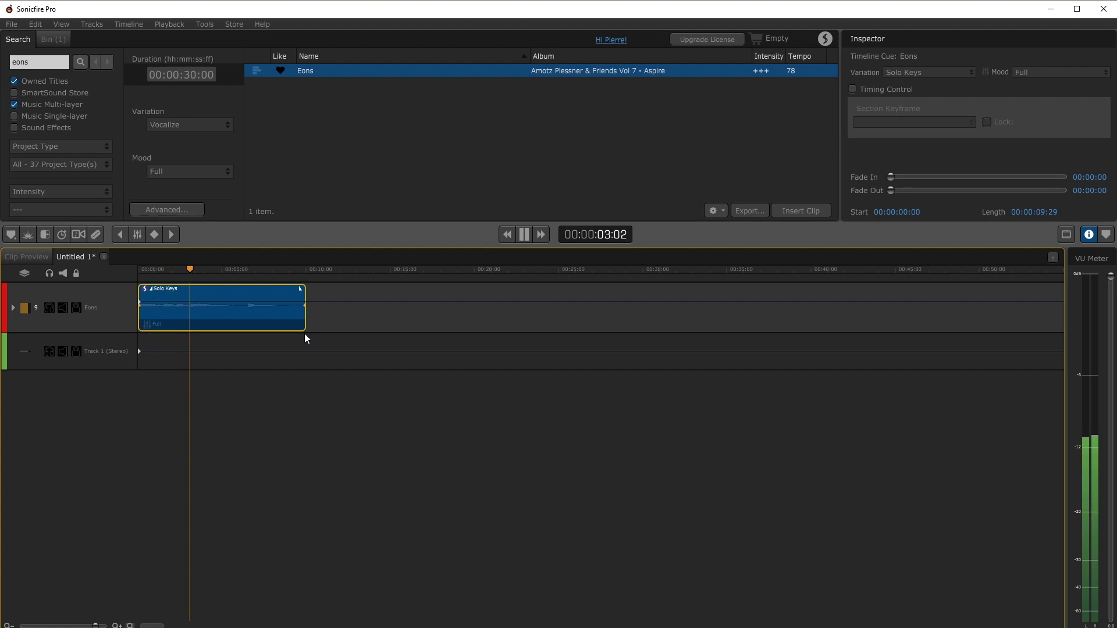
Step: Change the Eons cue's variation from Solo Keys to Fresh and replay it from the start
{"action": "key", "text": "space"}
{"action": "left_click", "coordinate": [305, 270]}
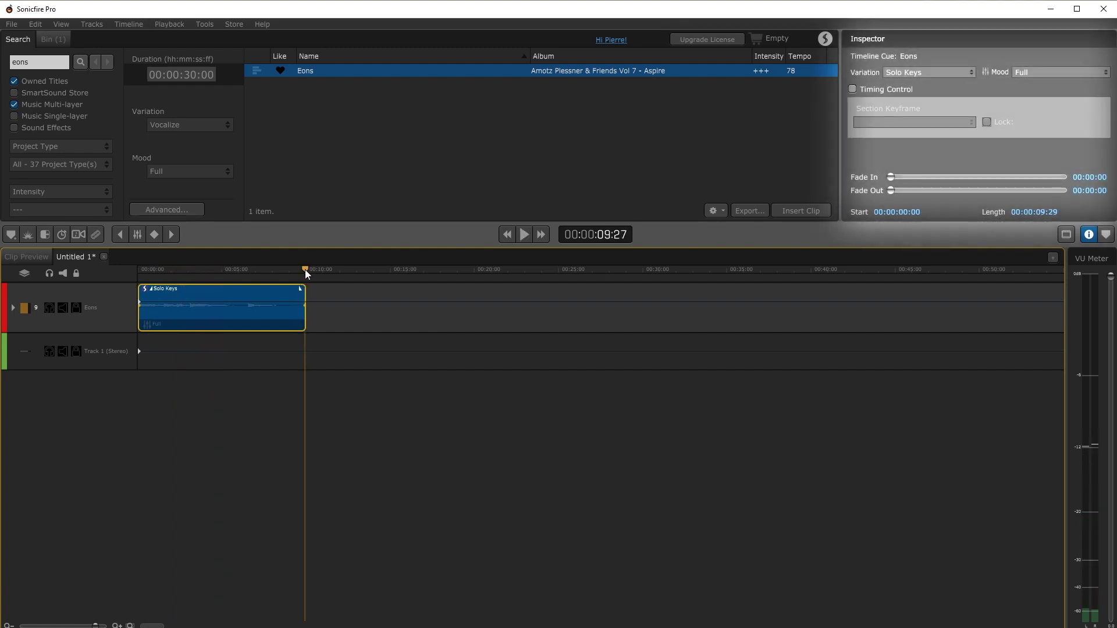
{"action": "left_click", "coordinate": [929, 71]}
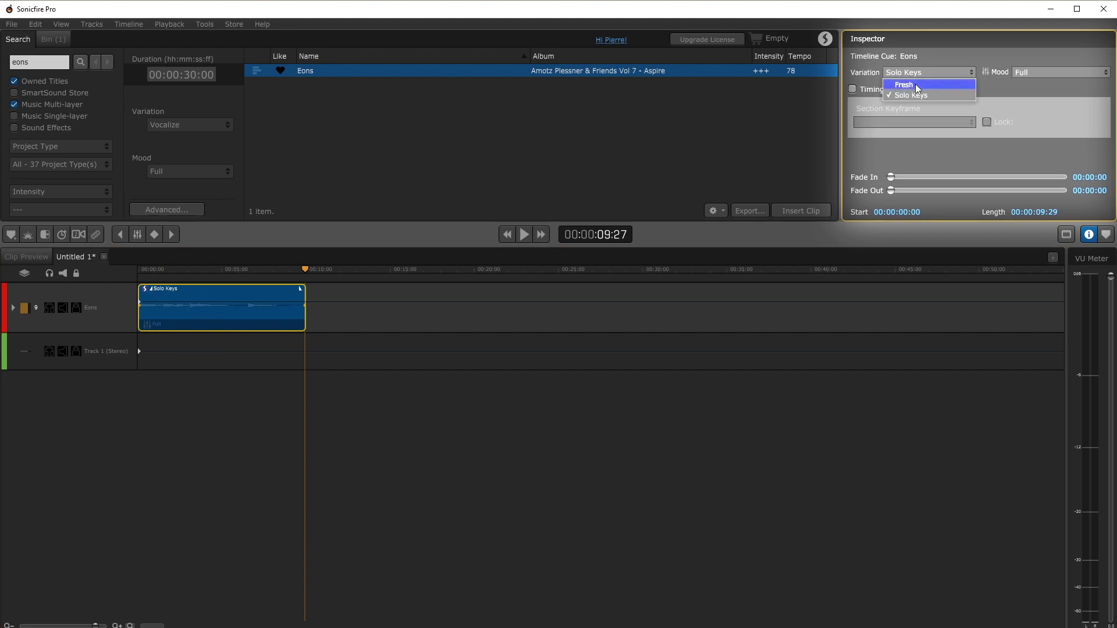
{"action": "left_click", "coordinate": [918, 86]}
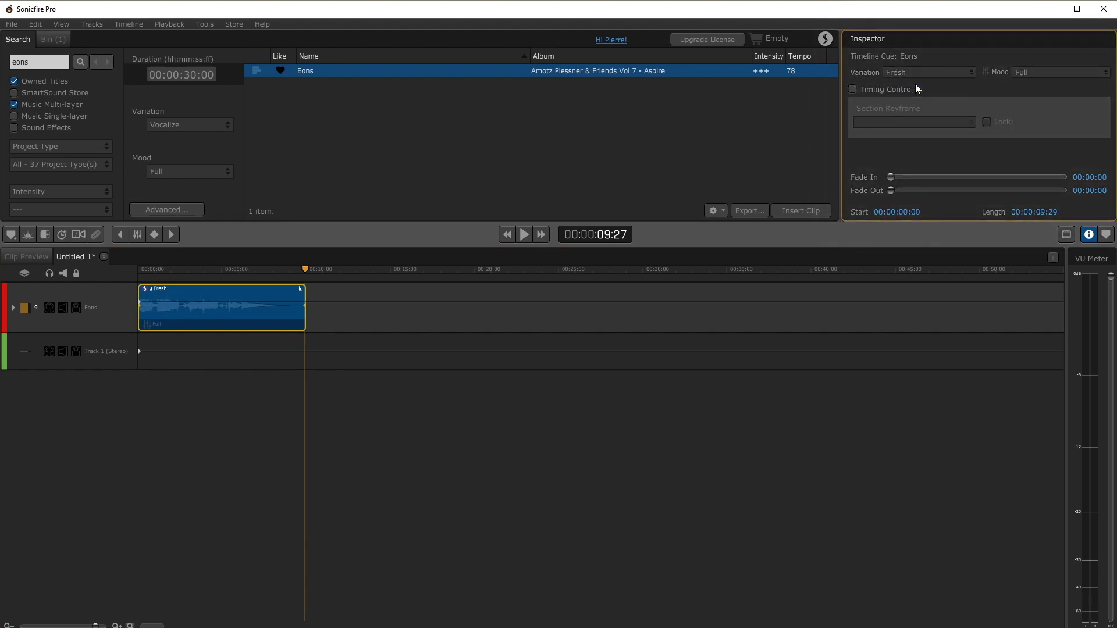
{"action": "left_click", "coordinate": [151, 270]}
{"action": "key", "text": "space"}
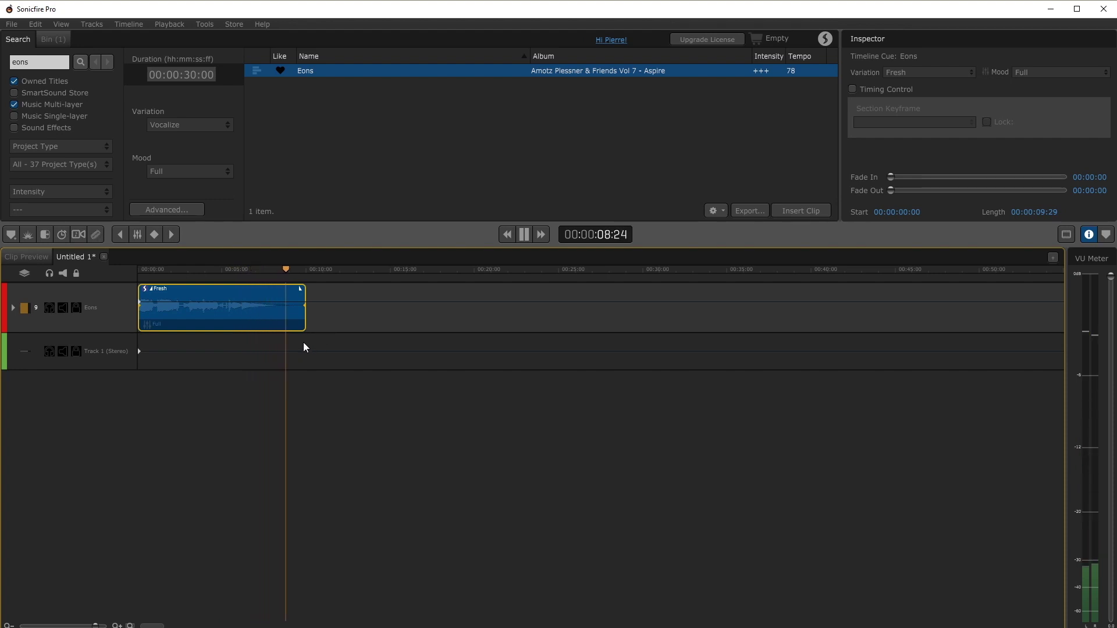
Step: Stop playback and launch the SmartSound plug-in from After Effects' File menu
{"action": "key", "text": "space"}
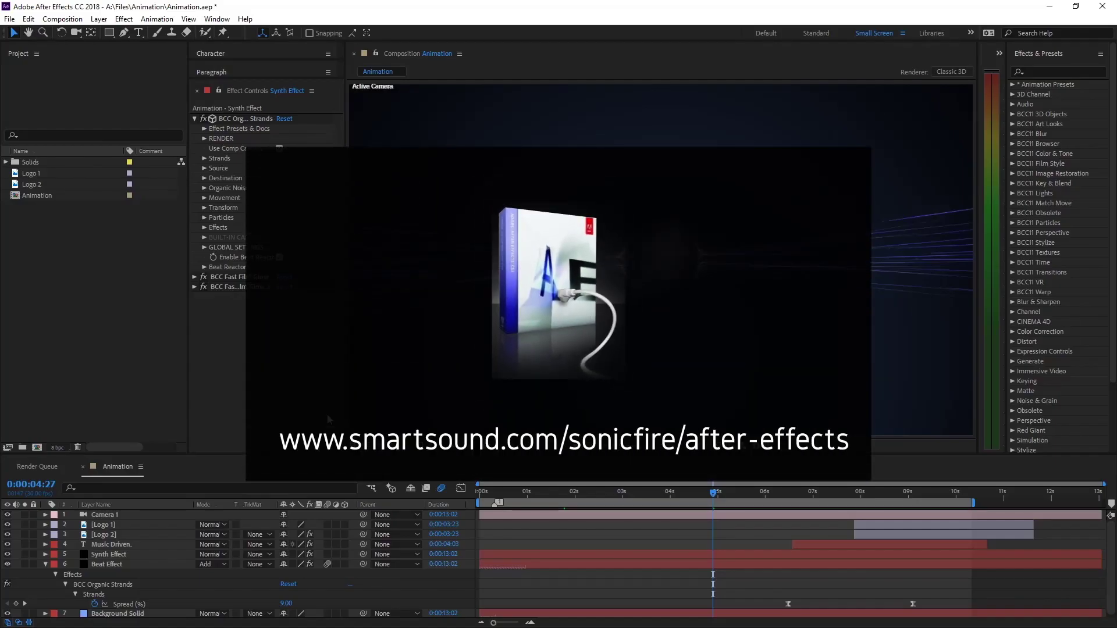
{"action": "left_click", "coordinate": [9, 21]}
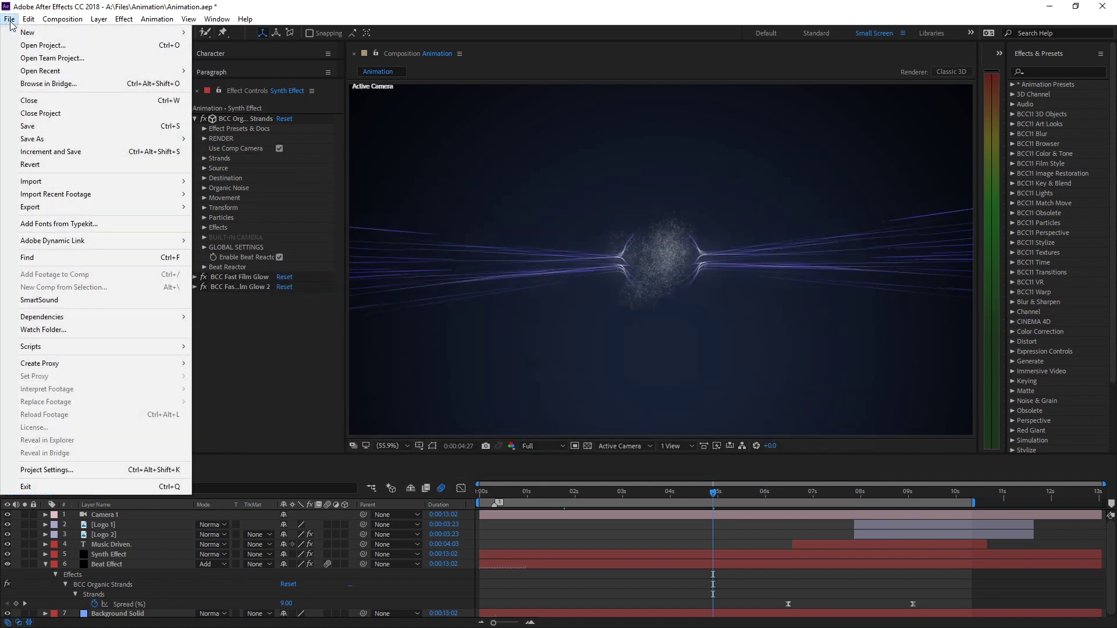
{"action": "left_click", "coordinate": [80, 300]}
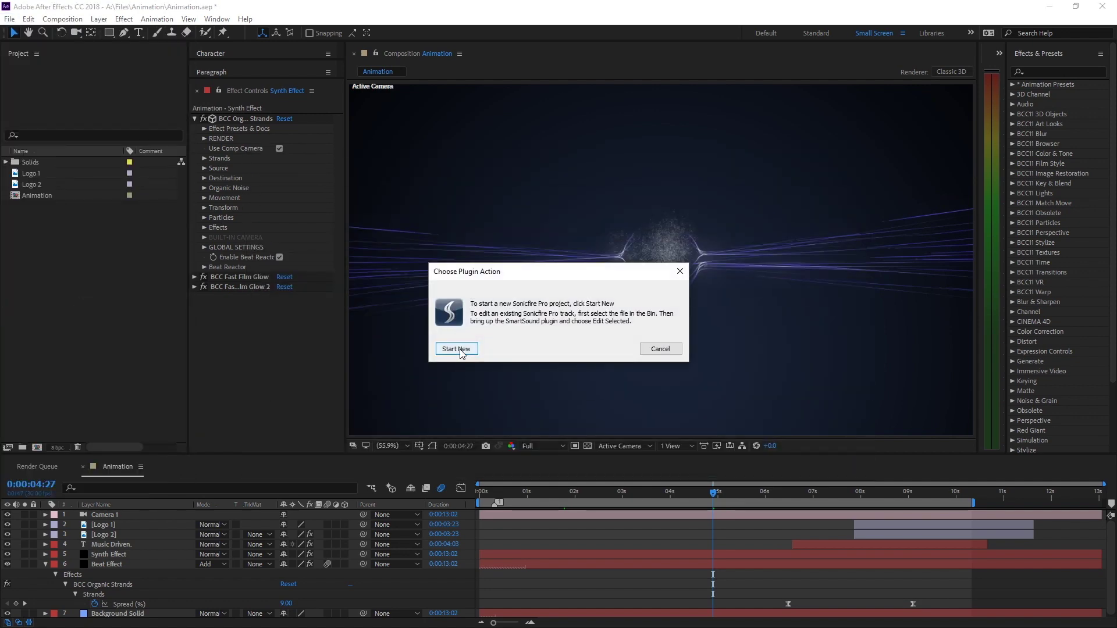
Step: Start a new soundtrack and send the Eons cue to Adobe After Effects via Send To Plug-In Host
{"action": "left_click", "coordinate": [456, 349]}
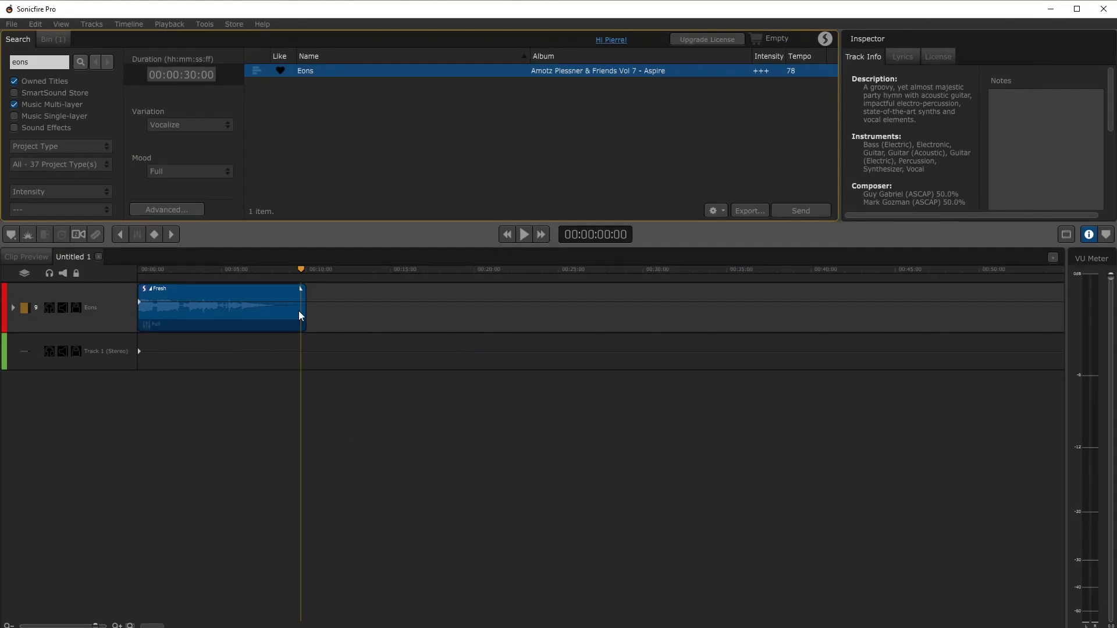
{"action": "left_click", "coordinate": [164, 271]}
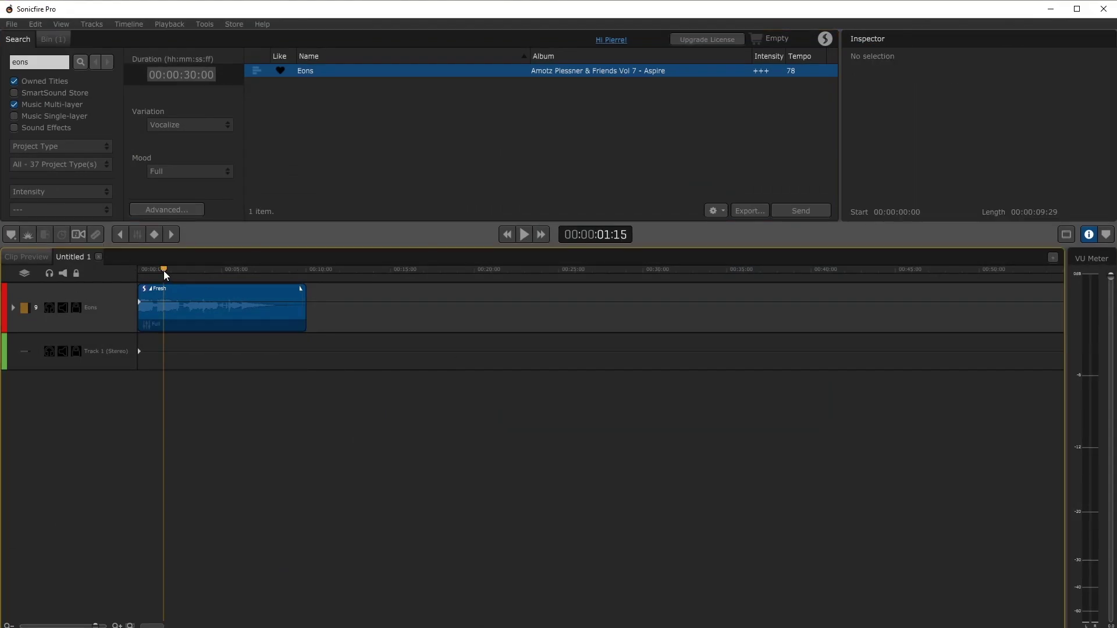
{"action": "left_click", "coordinate": [11, 26]}
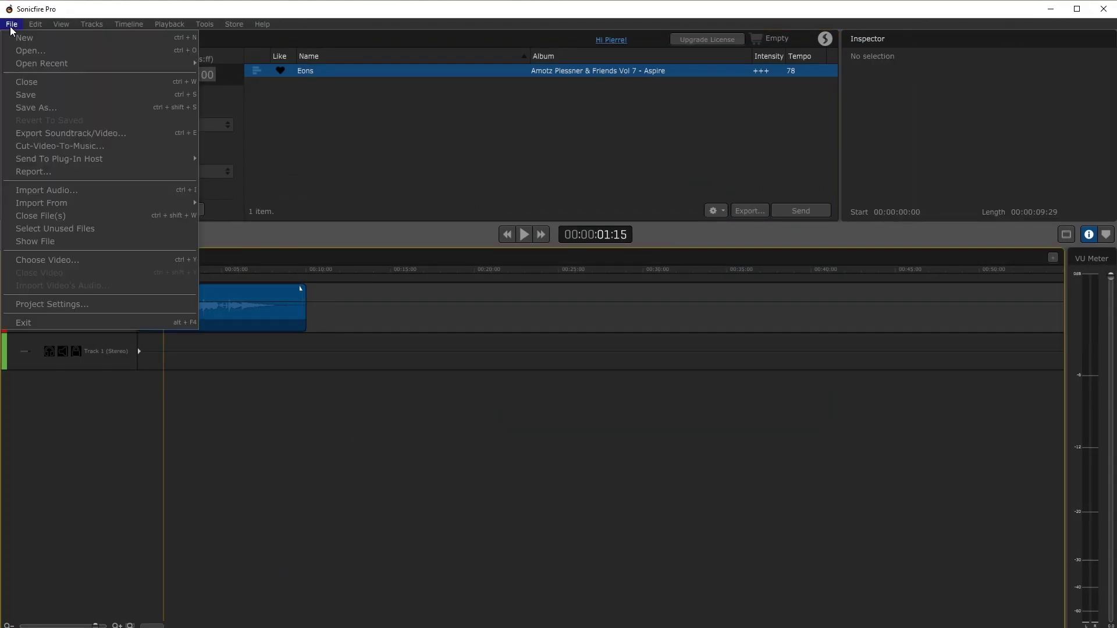
{"action": "mouse_move", "coordinate": [63, 161]}
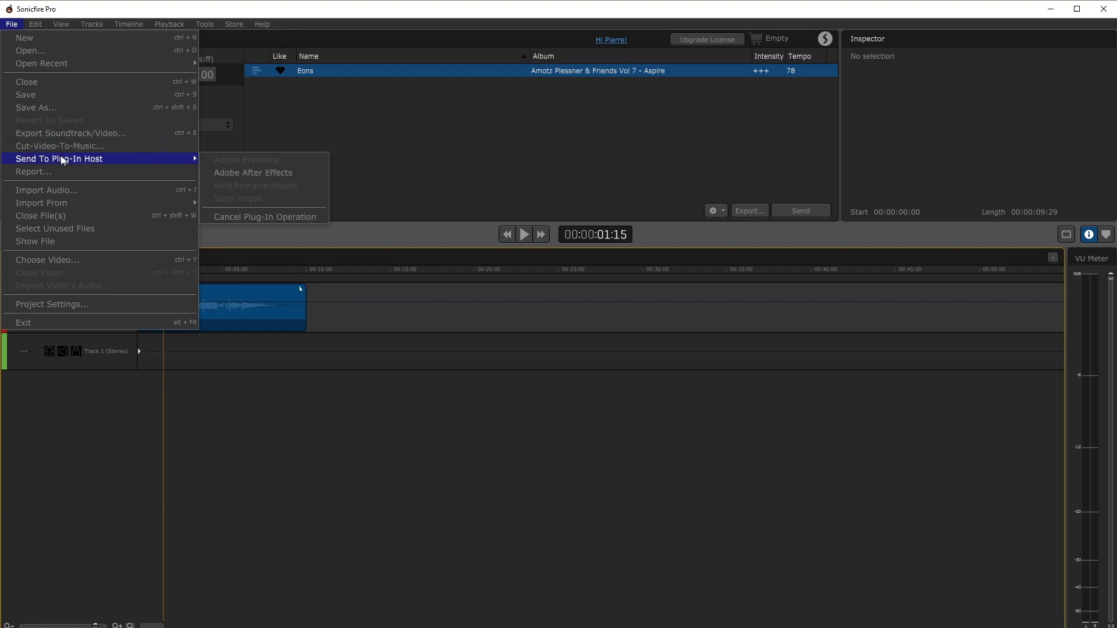
{"action": "left_click", "coordinate": [249, 174]}
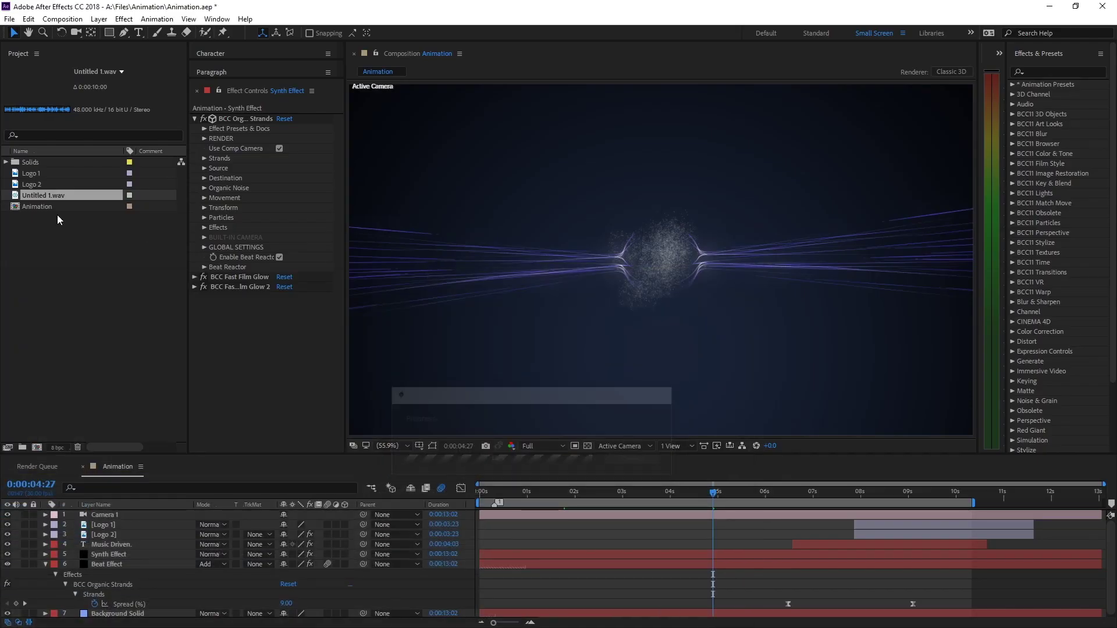
Step: Rename Untitled 1.wav to 'Full Mix' and add it to the Animation composition
{"action": "left_click", "coordinate": [38, 197]}
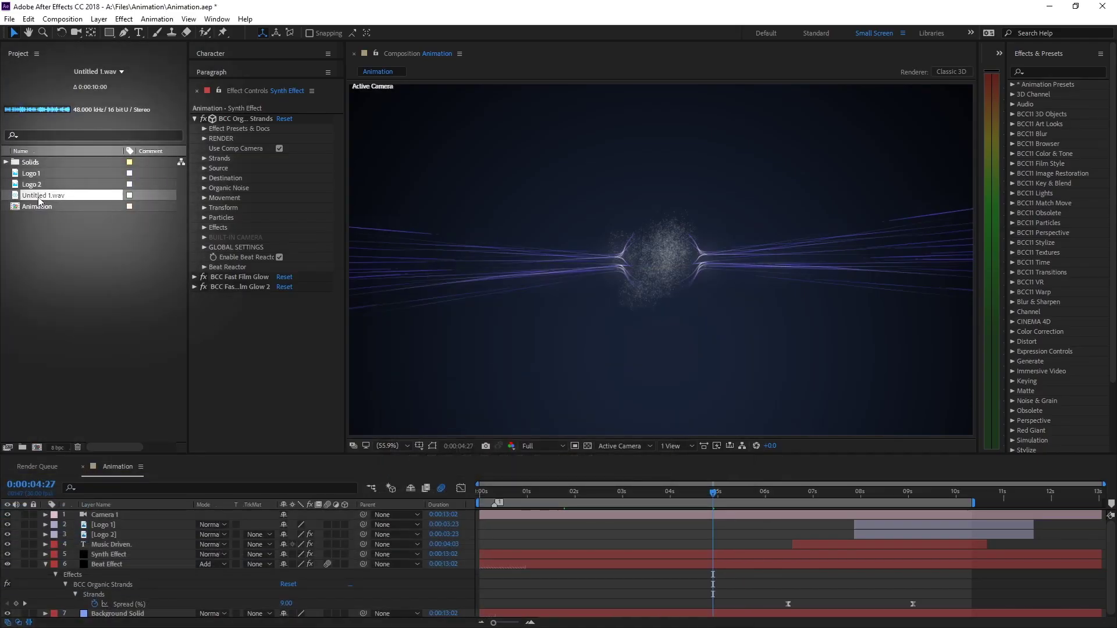
{"action": "left_click", "coordinate": [39, 199]}
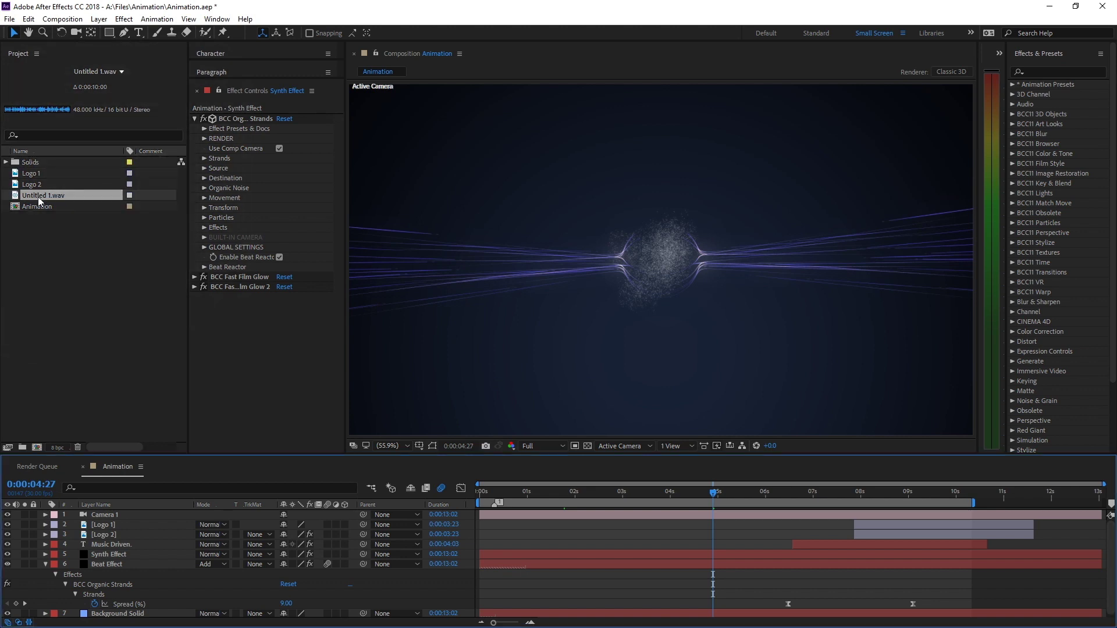
{"action": "key", "text": "Return"}
{"action": "type", "text": "Full Mix"}
{"action": "key", "text": "Return"}
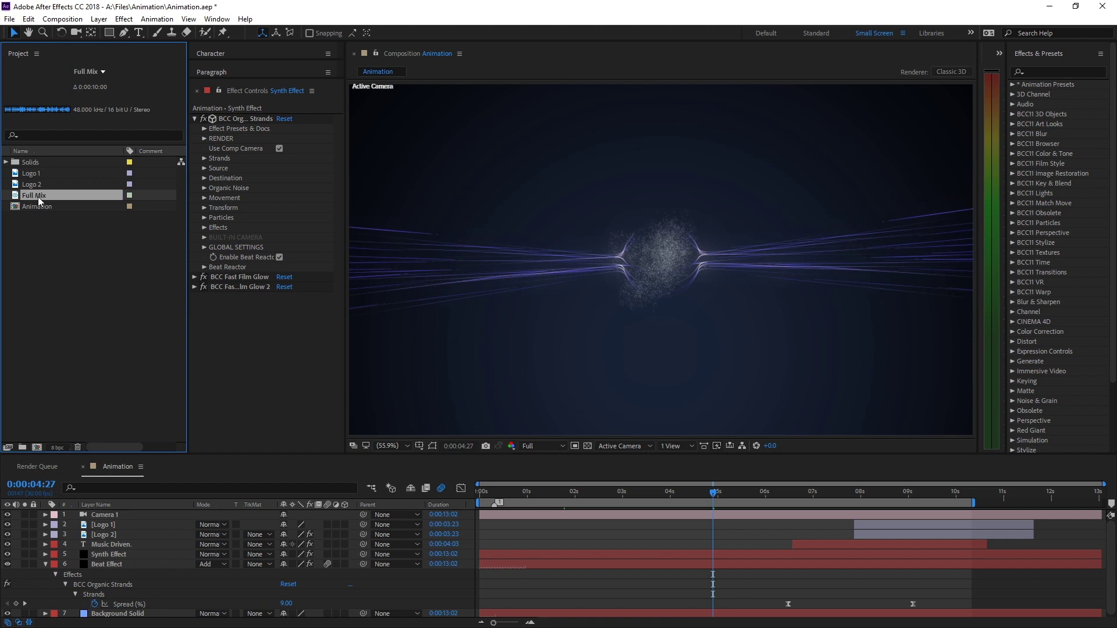
{"action": "left_click_drag", "start_coordinate": [38, 197], "coordinate": [495, 510]}
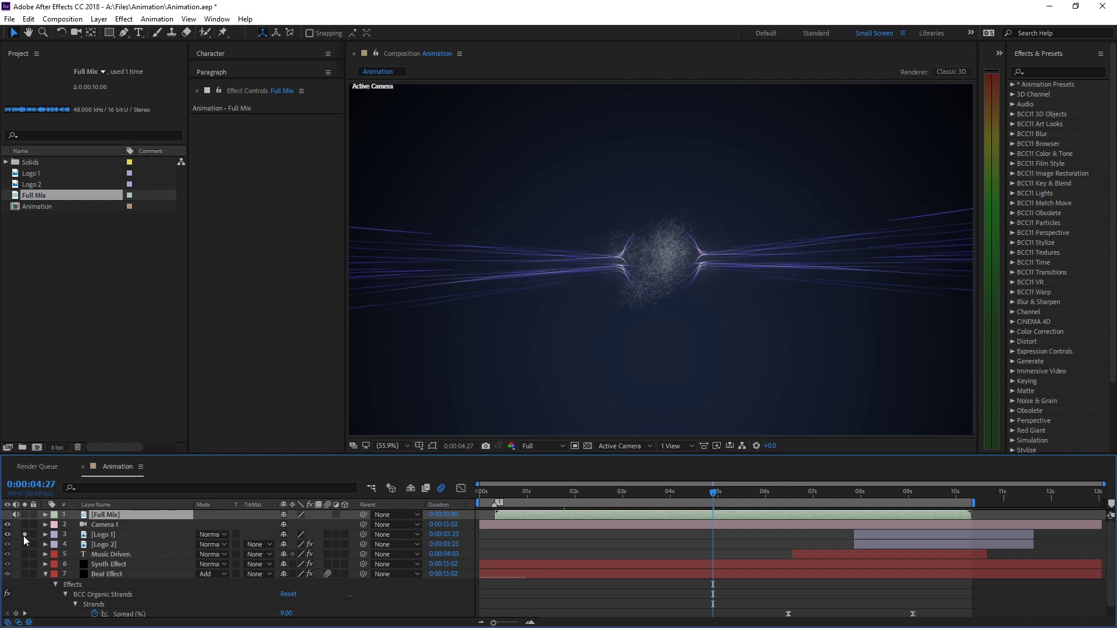
Step: Solo the Logo 1 layer and preview the composition with its audio from the start
{"action": "left_click", "coordinate": [24, 534]}
{"action": "left_click", "coordinate": [494, 501]}
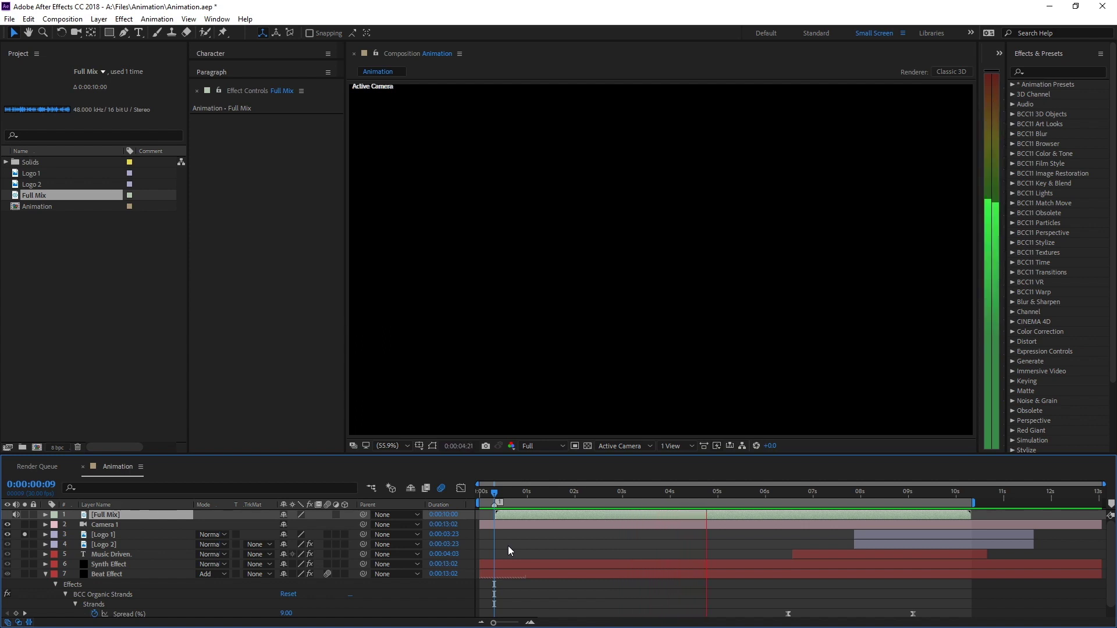
{"action": "key", "text": "space"}
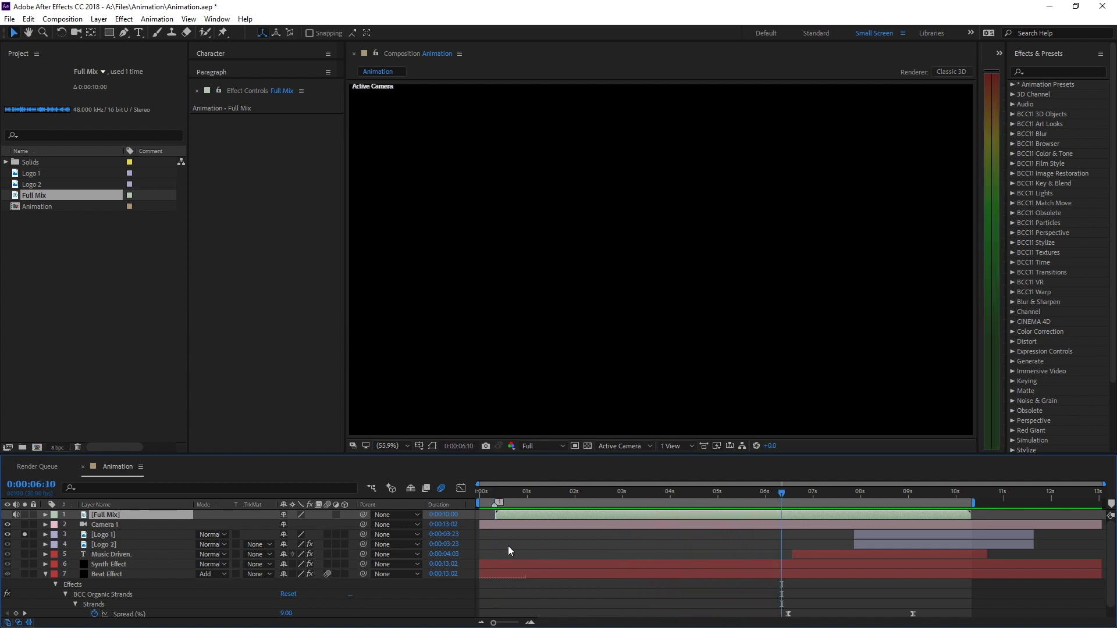
{"action": "left_click", "coordinate": [496, 493]}
Step: Launch SmartSound from the File menu and start a new Sonicfire Pro soundtrack
{"action": "left_click", "coordinate": [11, 20]}
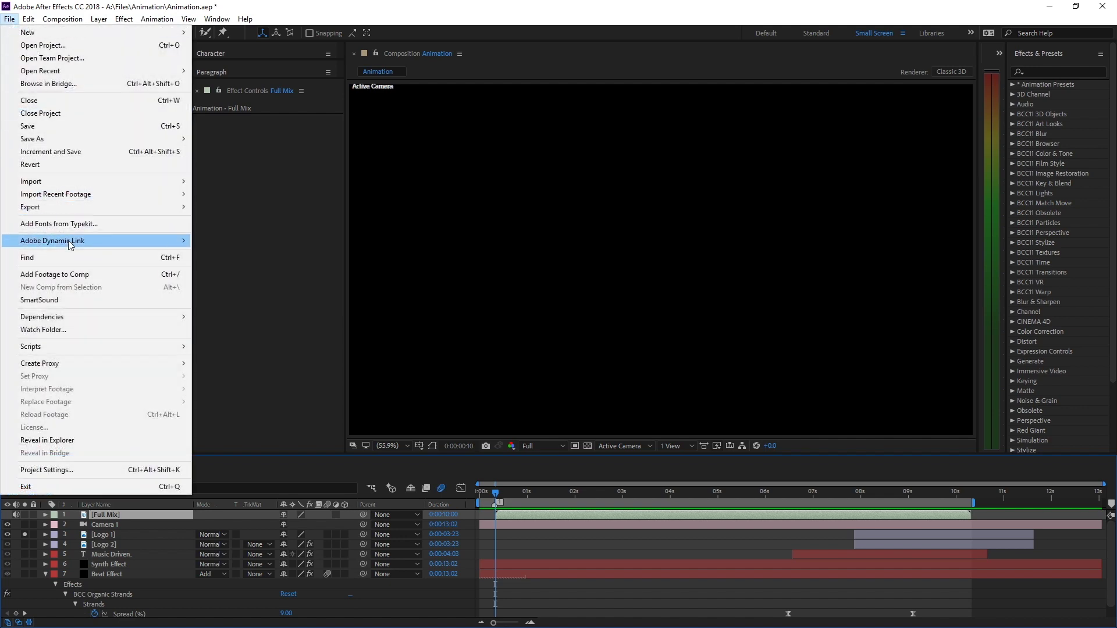
{"action": "left_click", "coordinate": [65, 301]}
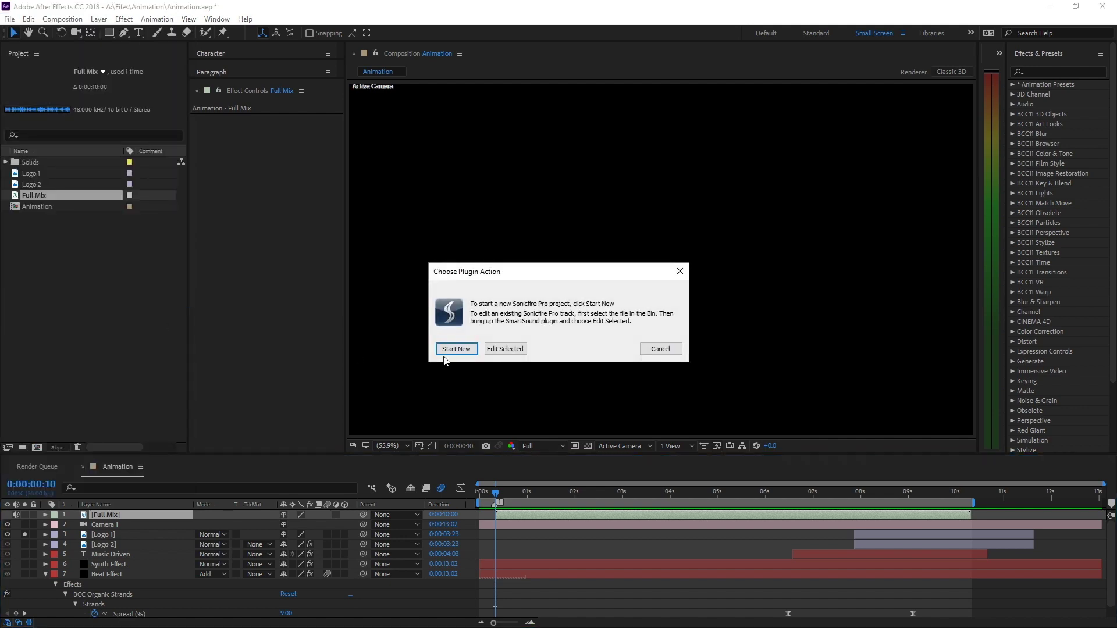
{"action": "left_click", "coordinate": [444, 353]}
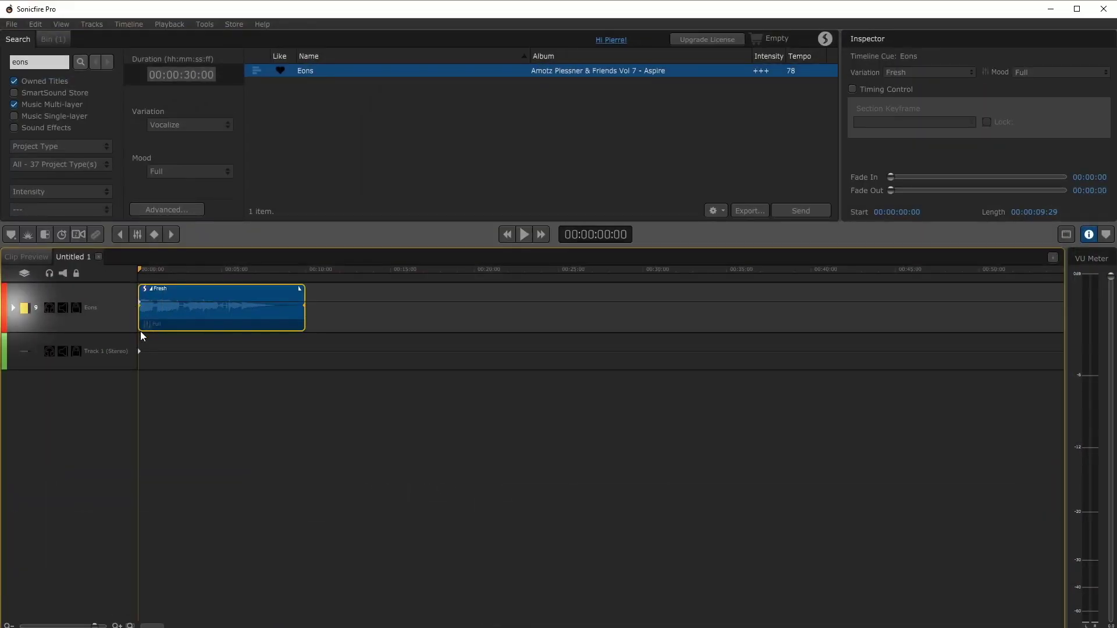
Step: Solo the Eons cue's Drums track, audition it, and send it to After Effects
{"action": "left_click", "coordinate": [14, 309]}
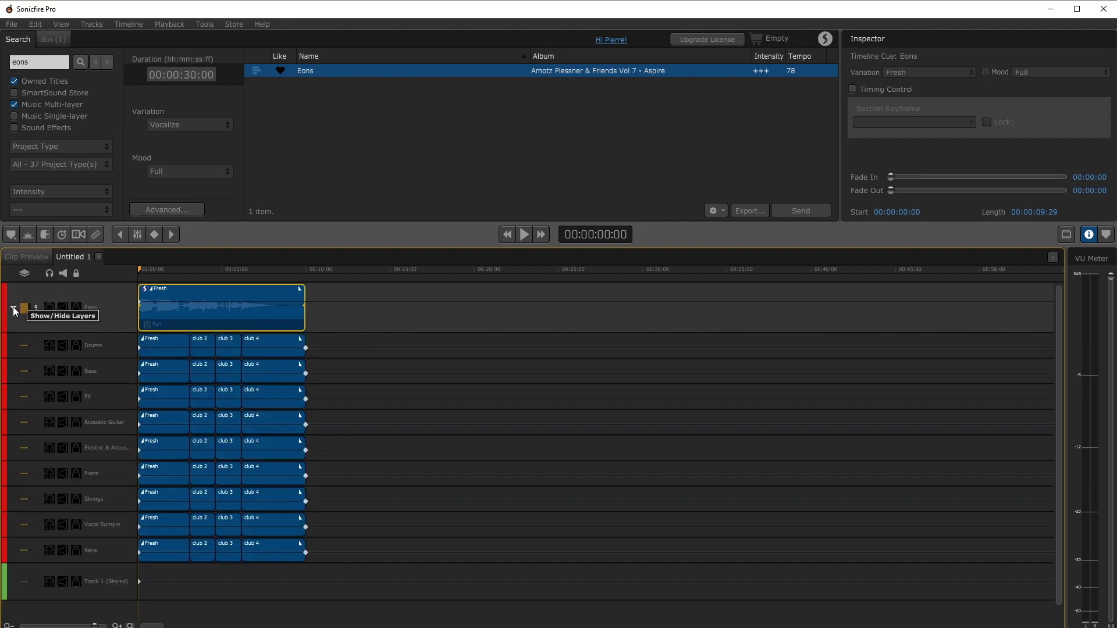
{"action": "left_click", "coordinate": [49, 346]}
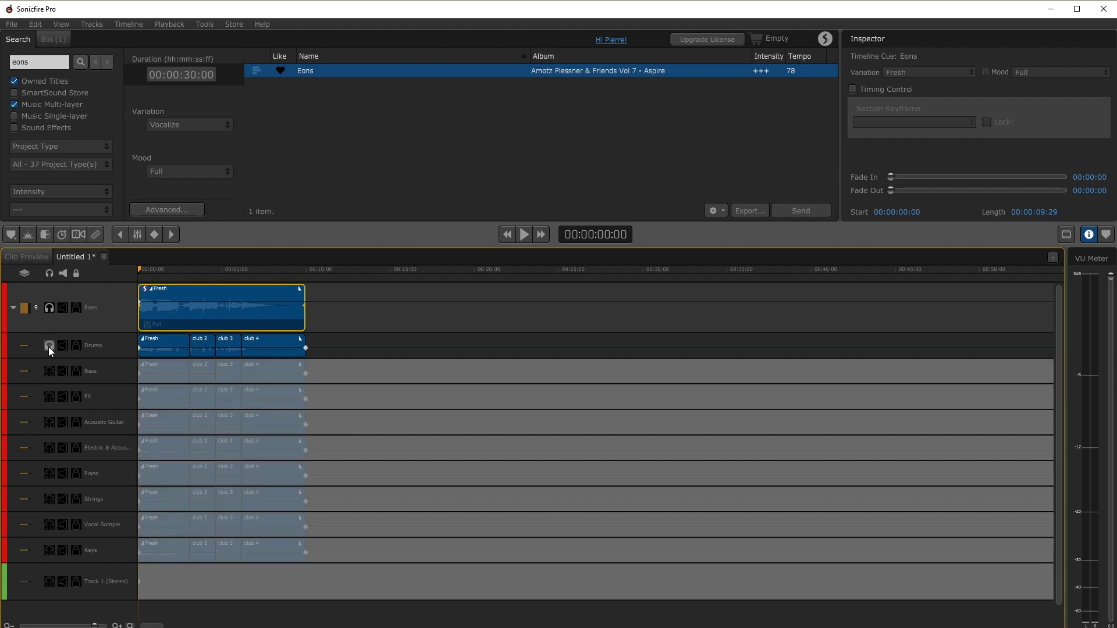
{"action": "key", "text": "space"}
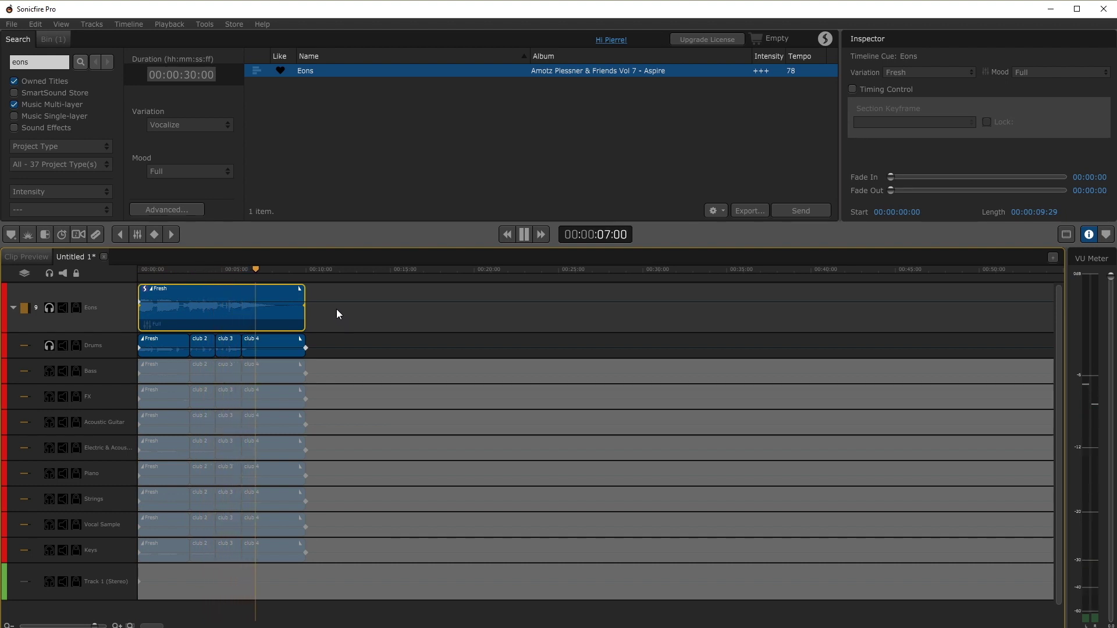
{"action": "key", "text": "space"}
{"action": "left_click", "coordinate": [13, 25]}
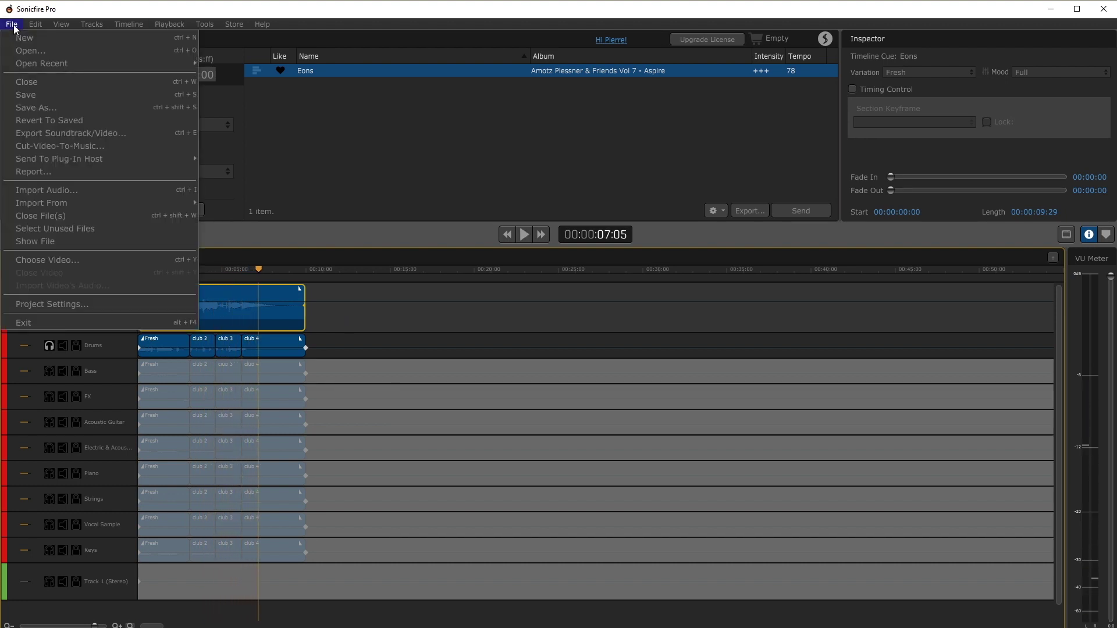
{"action": "mouse_move", "coordinate": [61, 158]}
{"action": "left_click", "coordinate": [242, 172]}
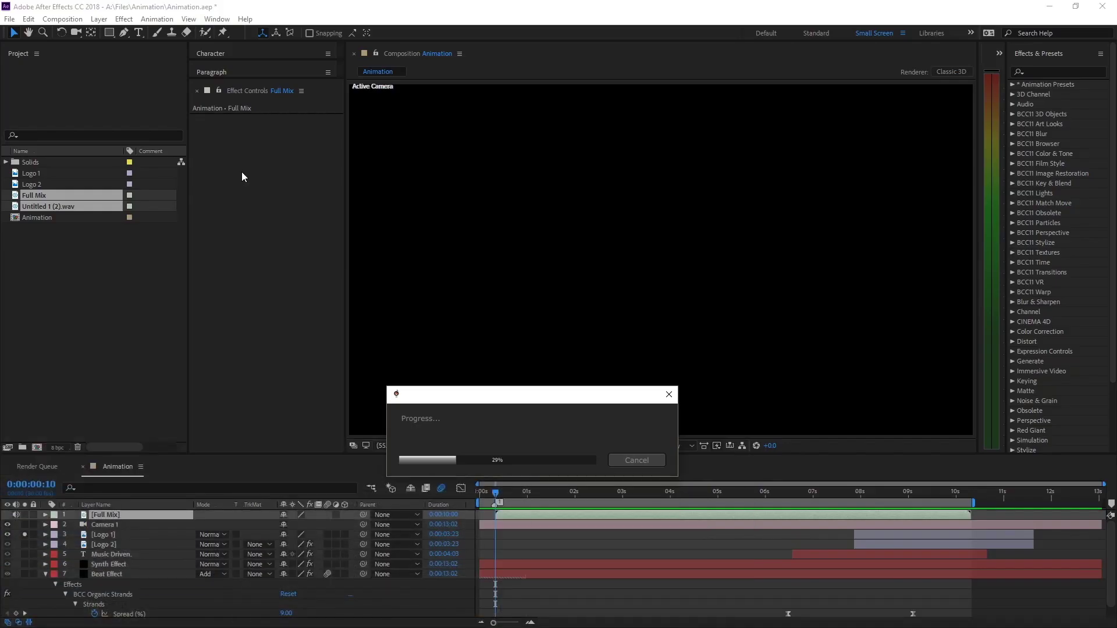
Step: Rename the imported drums audio to 'Beat' and add it to the composition
{"action": "left_click", "coordinate": [33, 228]}
{"action": "left_click", "coordinate": [42, 207]}
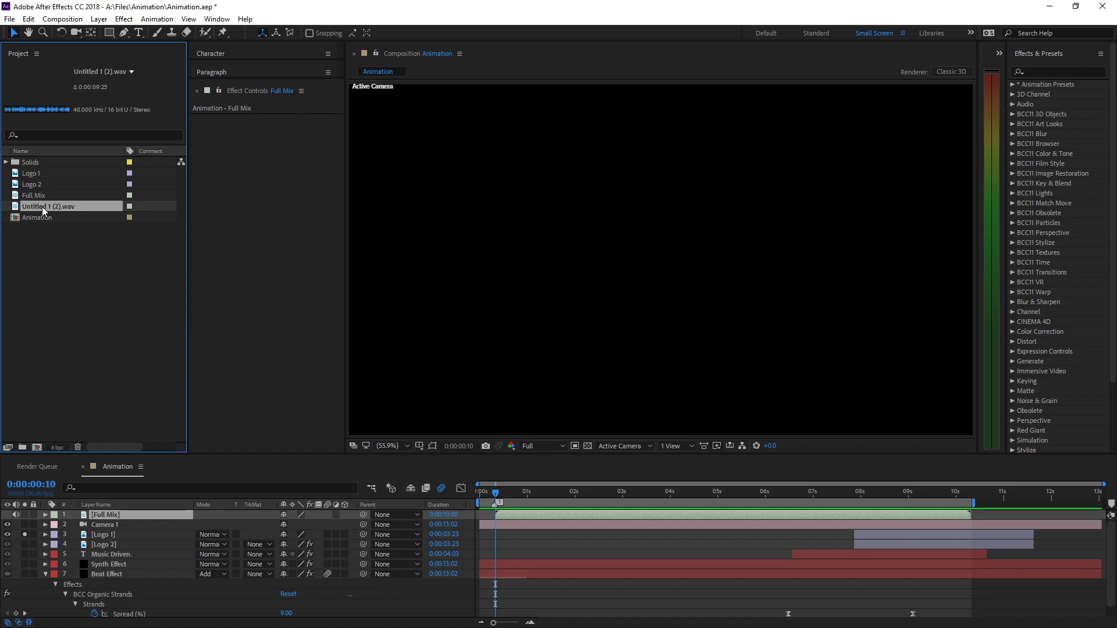
{"action": "key", "text": "Return"}
{"action": "key", "text": "BackSpace"}
{"action": "key", "text": "Return"}
{"action": "left_click_drag", "start_coordinate": [30, 206], "coordinate": [16, 518]}
Step: Send the soloed keys part back as 'Synth' and place it at the composition's top
{"action": "left_click", "coordinate": [9, 19]}
{"action": "left_click", "coordinate": [75, 300]}
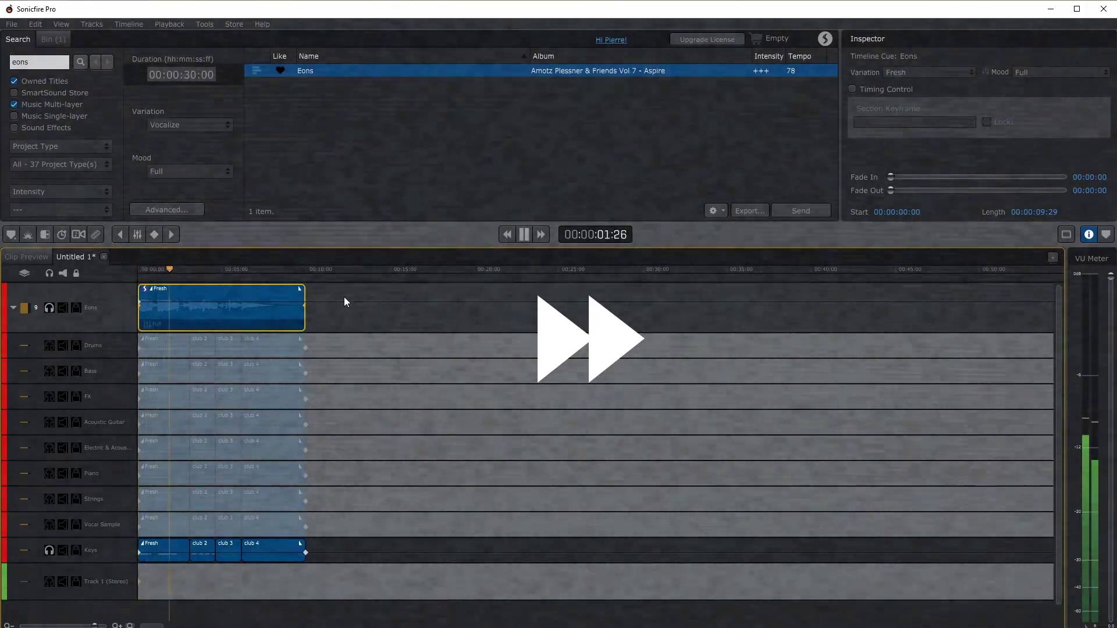
{"action": "left_click", "coordinate": [11, 24]}
{"action": "left_click", "coordinate": [17, 82]}
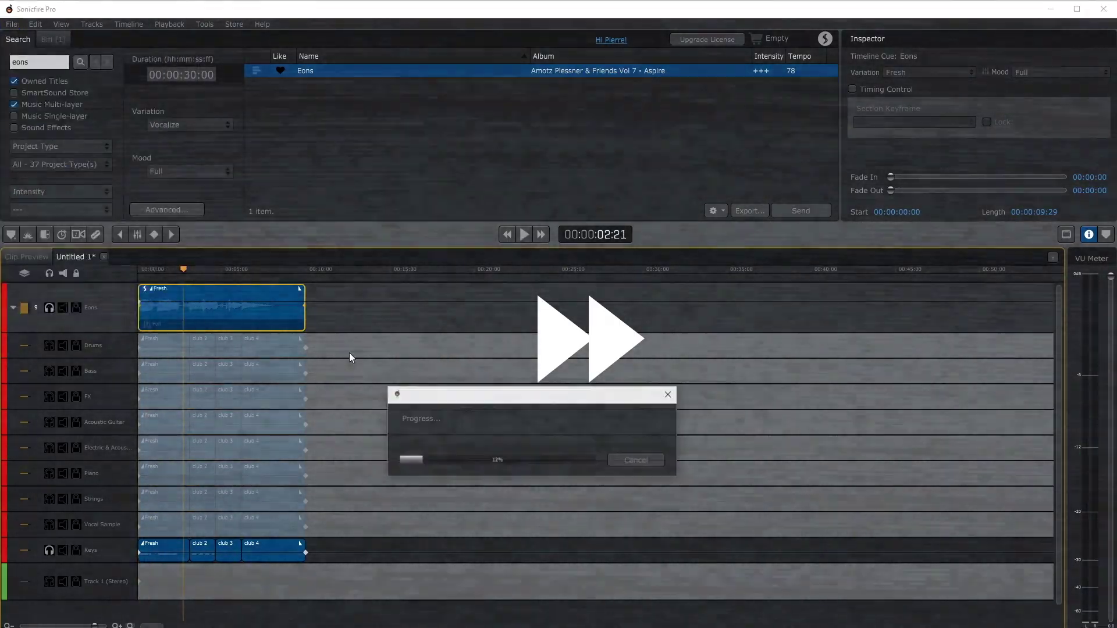
{"action": "left_click_drag", "start_coordinate": [30, 217], "coordinate": [18, 518]}
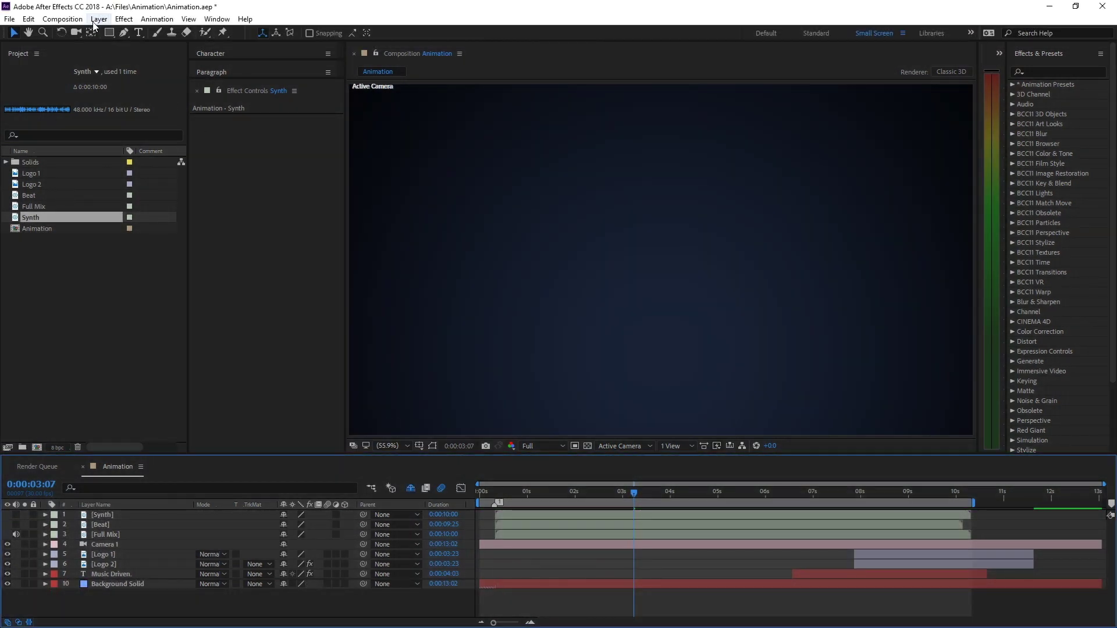
Step: Create a black 1920×1080 solid named 'Beat' via Layer > New > Solid
{"action": "left_click", "coordinate": [99, 19]}
{"action": "mouse_move", "coordinate": [116, 32]}
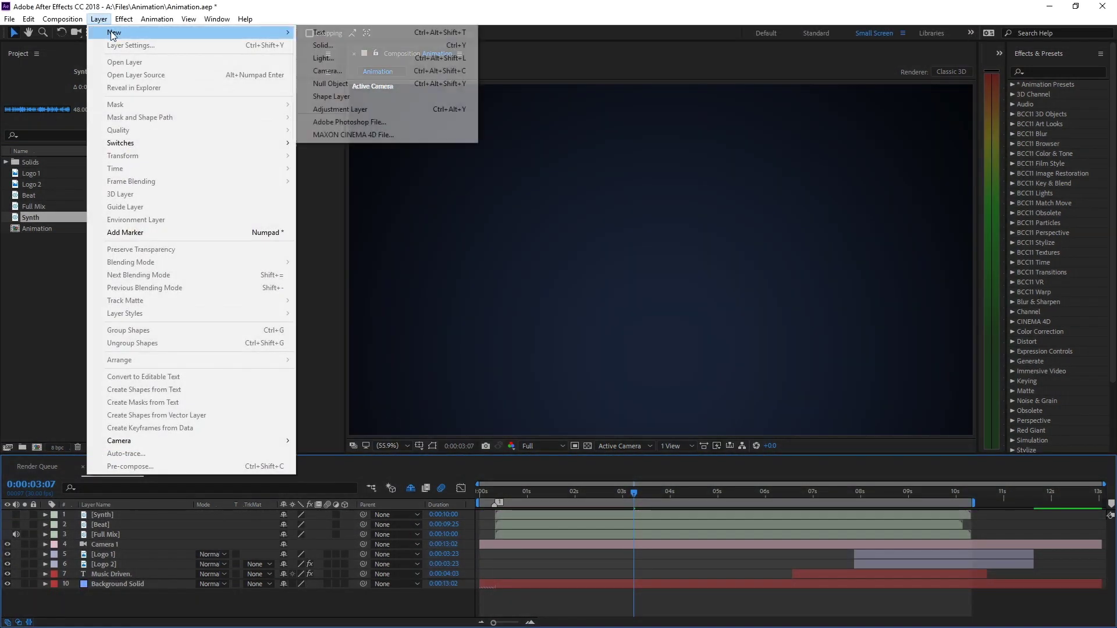
{"action": "left_click", "coordinate": [326, 46]}
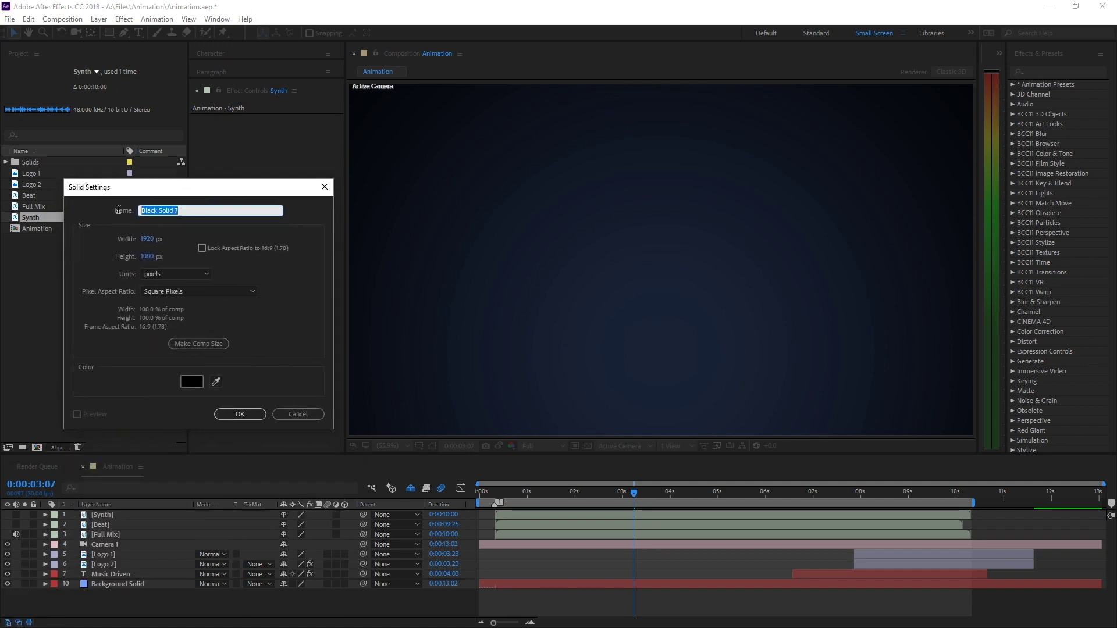
{"action": "type", "text": "Beat"}
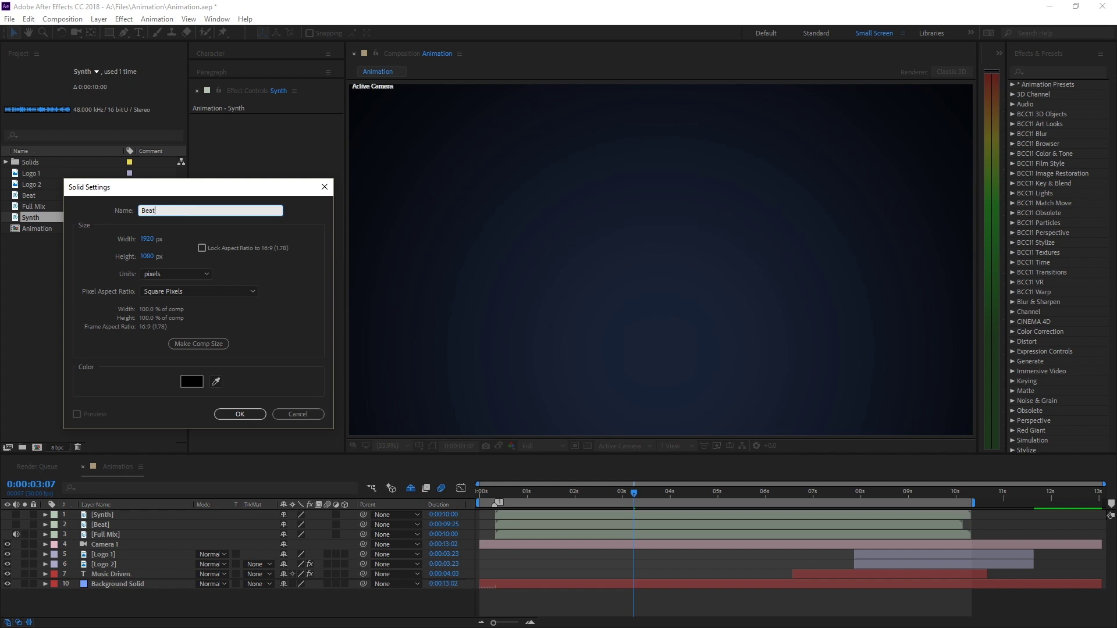
{"action": "key", "text": "Return"}
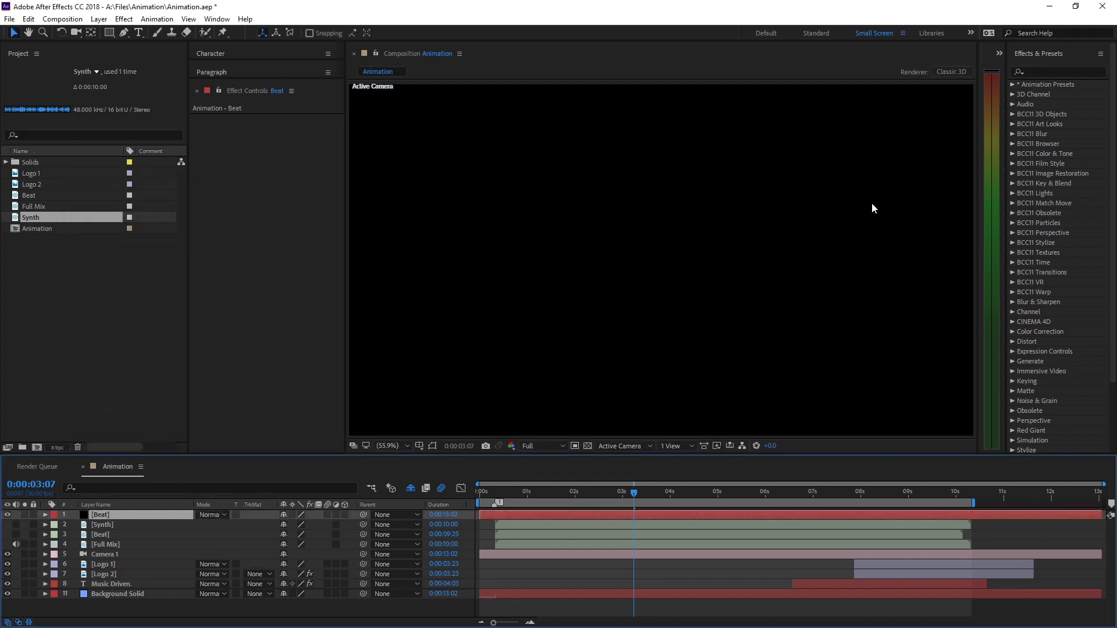
Step: Search 'organic str' in Effects & Presets and apply BCC Organic Strands to the Beat solid
{"action": "left_click", "coordinate": [1038, 71]}
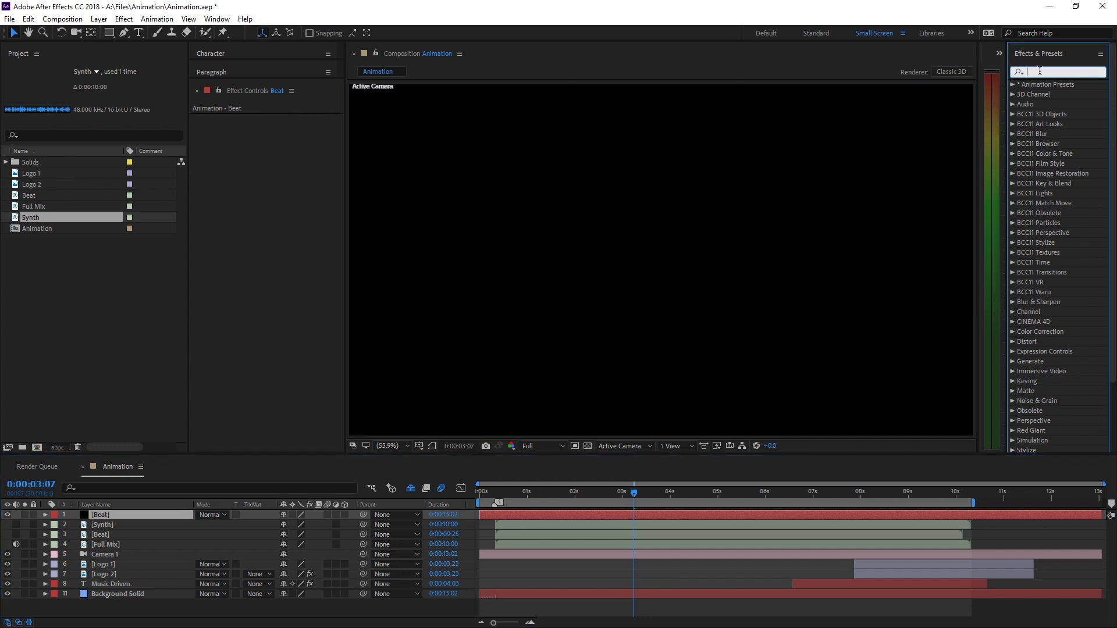
{"action": "type", "text": "organic strands"}
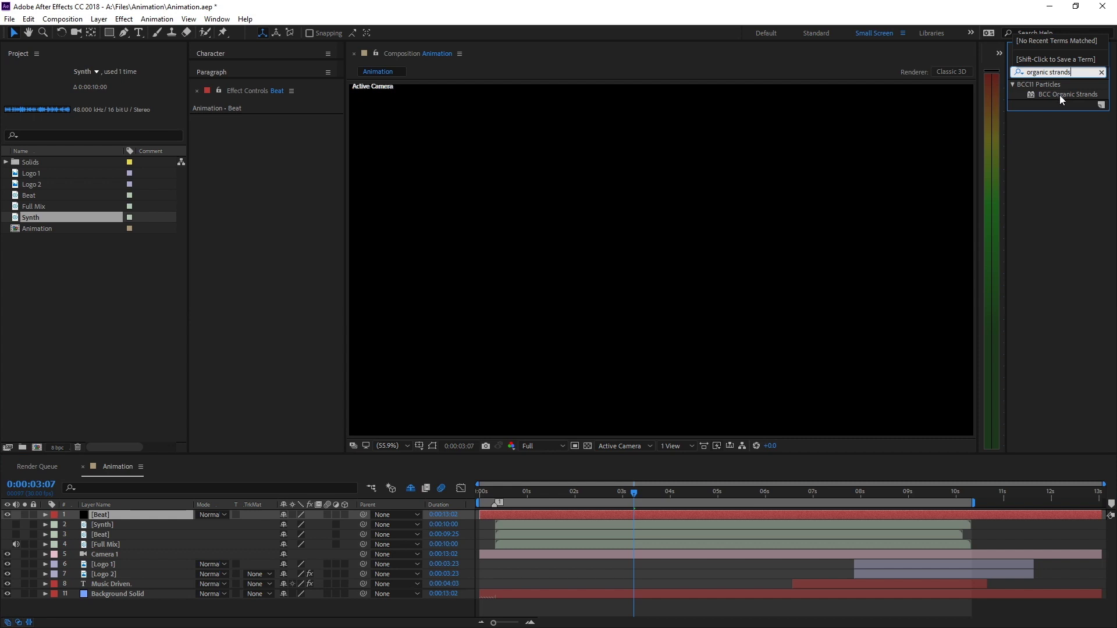
{"action": "left_click_drag", "start_coordinate": [1060, 95], "coordinate": [266, 310]}
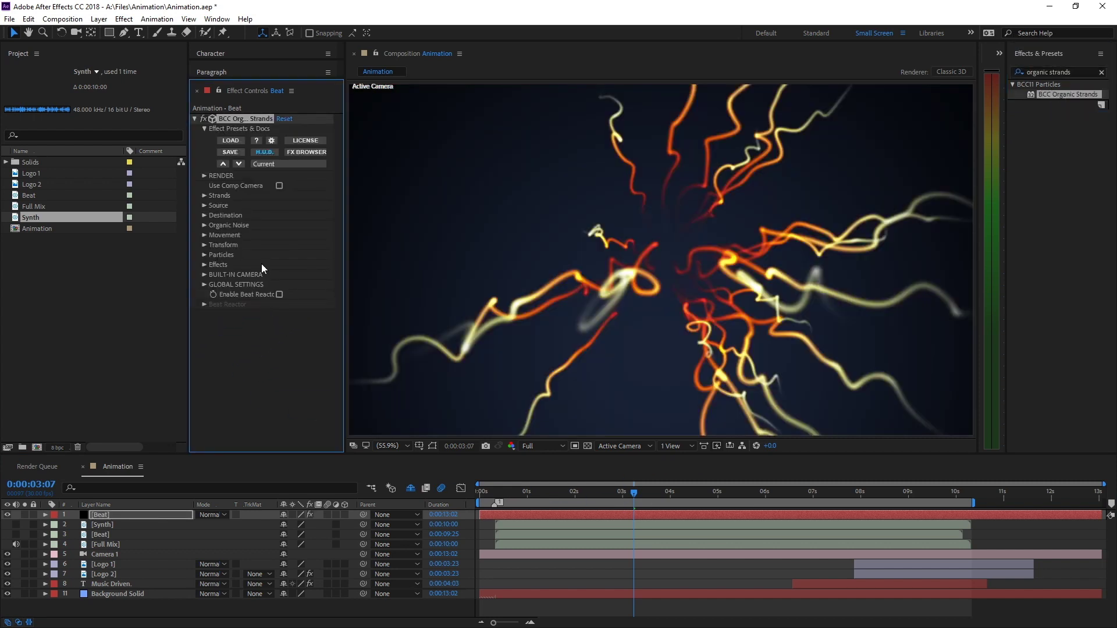
Step: Switch Organic Strands to the coolEnergyPaths.bsp preset and set Strands Spread to 5
{"action": "left_click", "coordinate": [239, 164]}
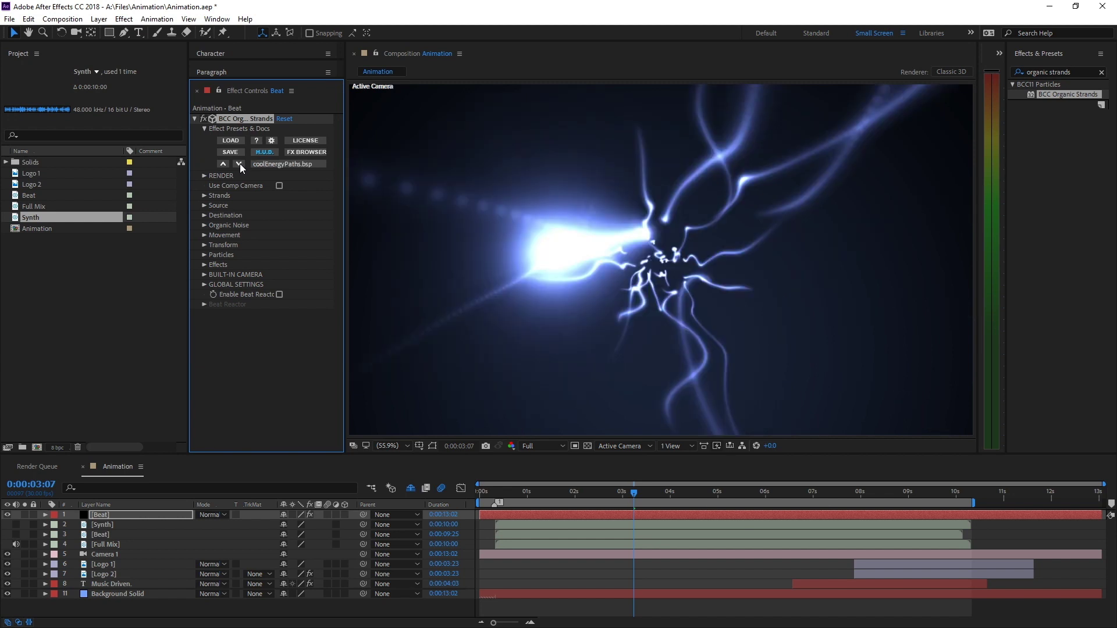
{"action": "left_click", "coordinate": [205, 197]}
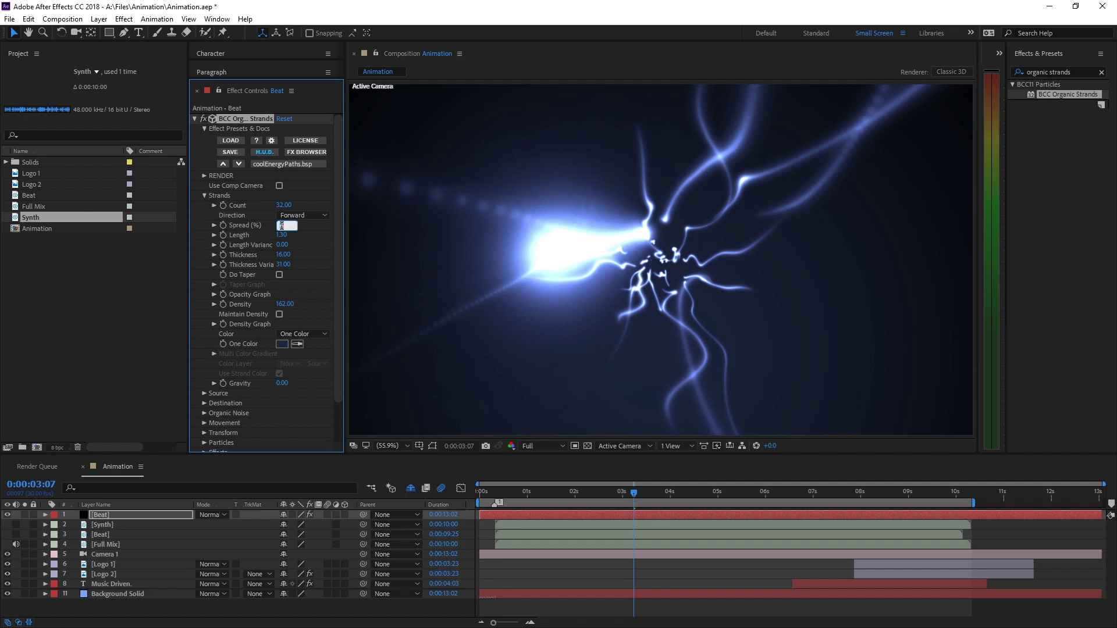
{"action": "type", "text": "5"}
{"action": "key", "text": "Return"}
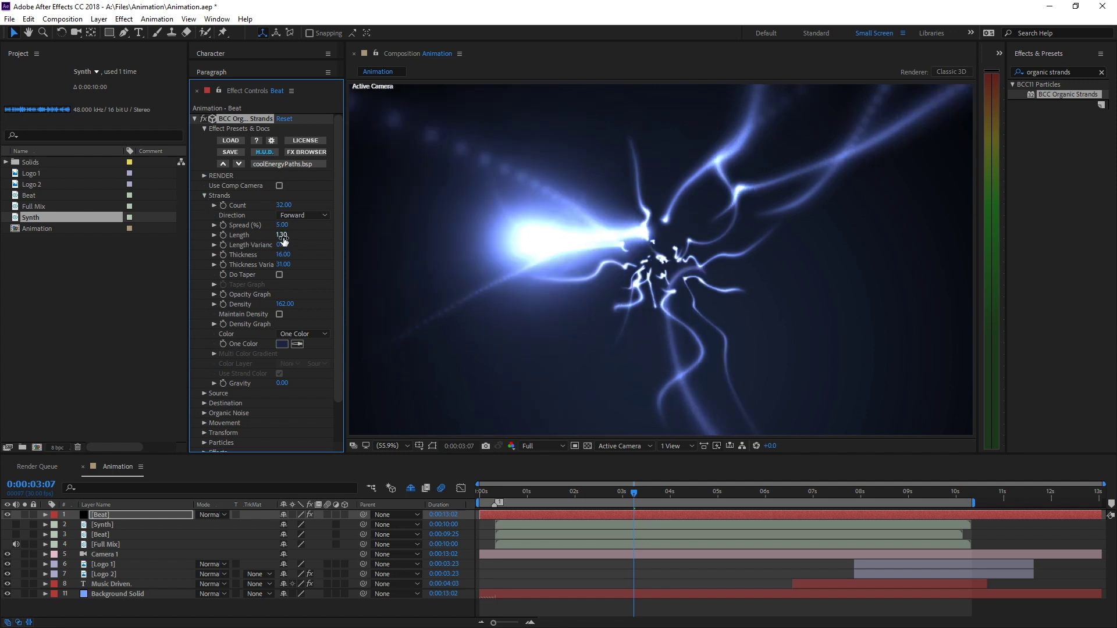
Step: Set strand Length 3.8, Length Variance 0, enable Do Taper, and Density 400
{"action": "left_click_drag", "start_coordinate": [284, 241], "coordinate": [302, 245]}
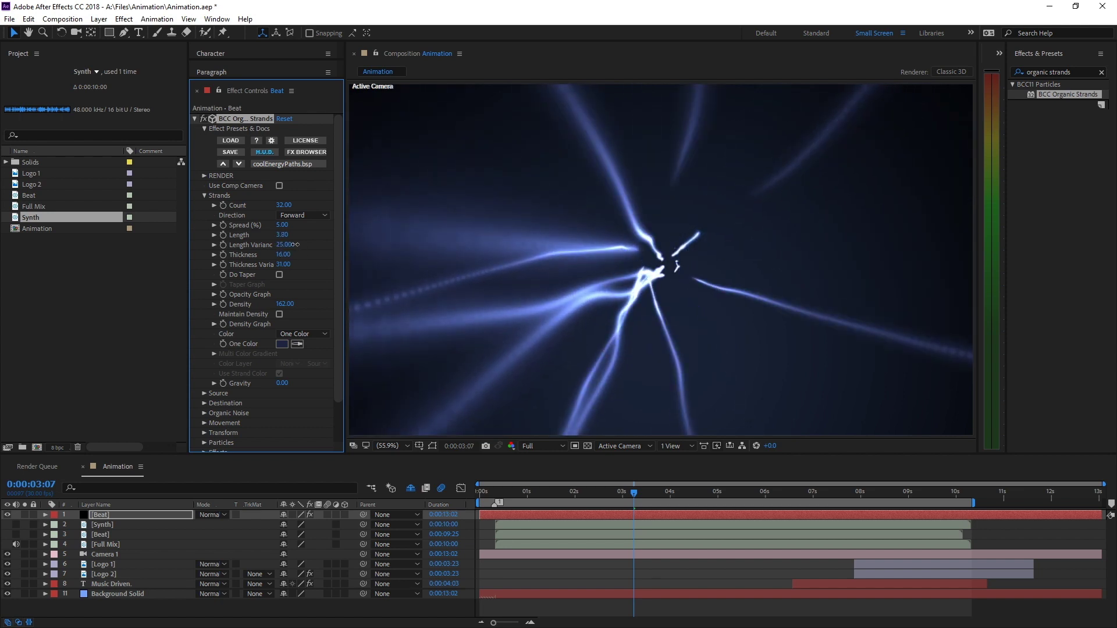
{"action": "left_click_drag", "start_coordinate": [296, 244], "coordinate": [298, 254]}
{"action": "left_click", "coordinate": [279, 275]}
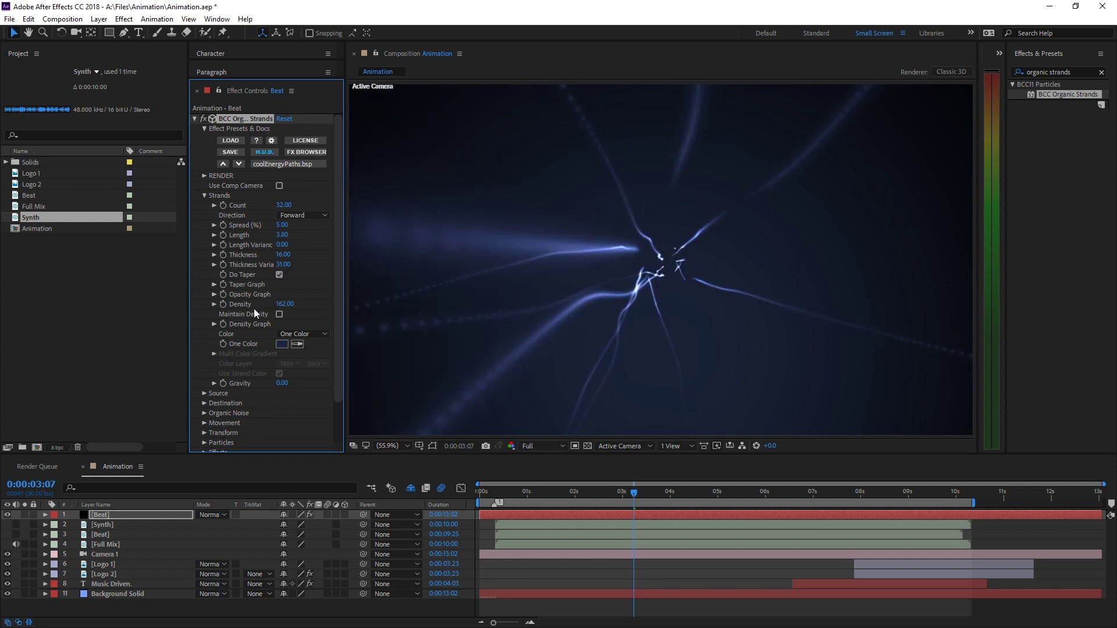
{"action": "left_click", "coordinate": [283, 304]}
{"action": "type", "text": "400"}
{"action": "key", "text": "Return"}
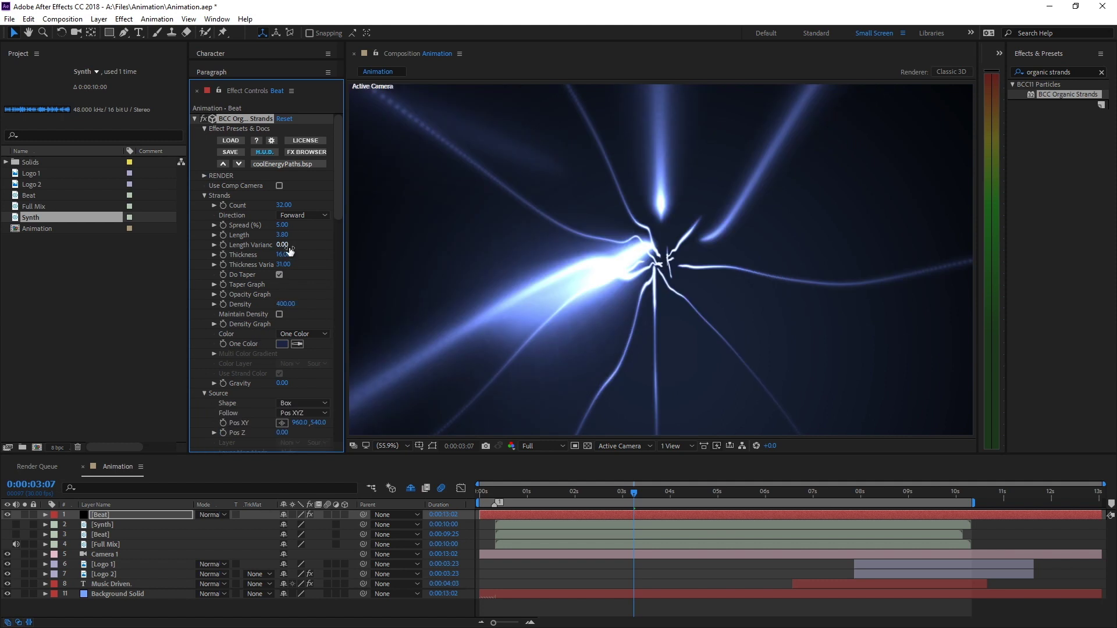
Step: Set the Organic Strands Direction to Left and Mirror Mode to Left
{"action": "left_click", "coordinate": [309, 217]}
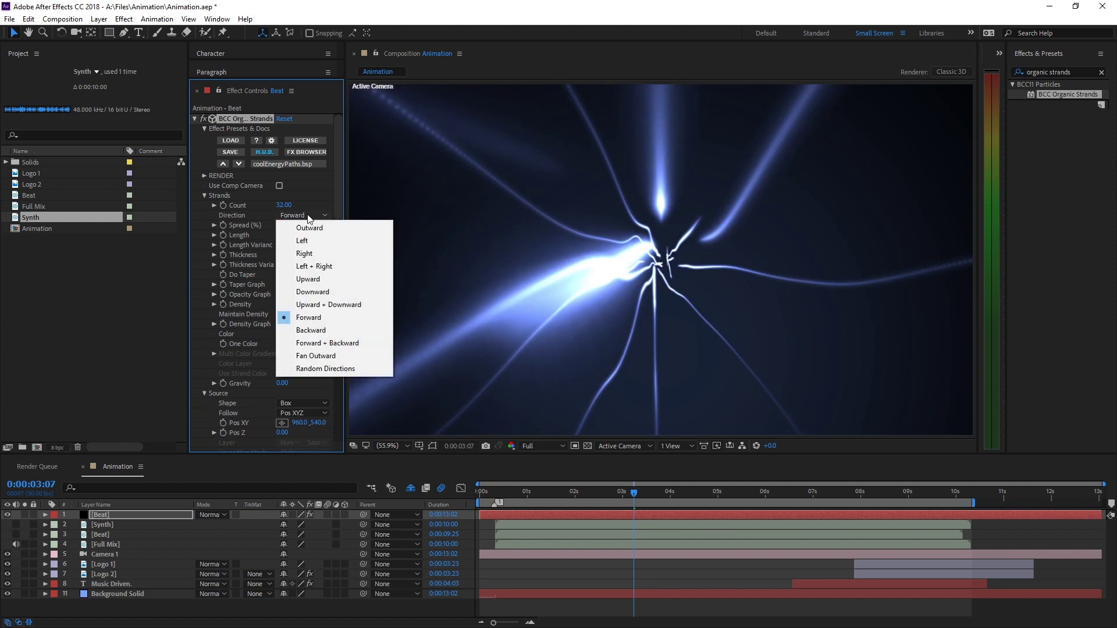
{"action": "left_click", "coordinate": [313, 243]}
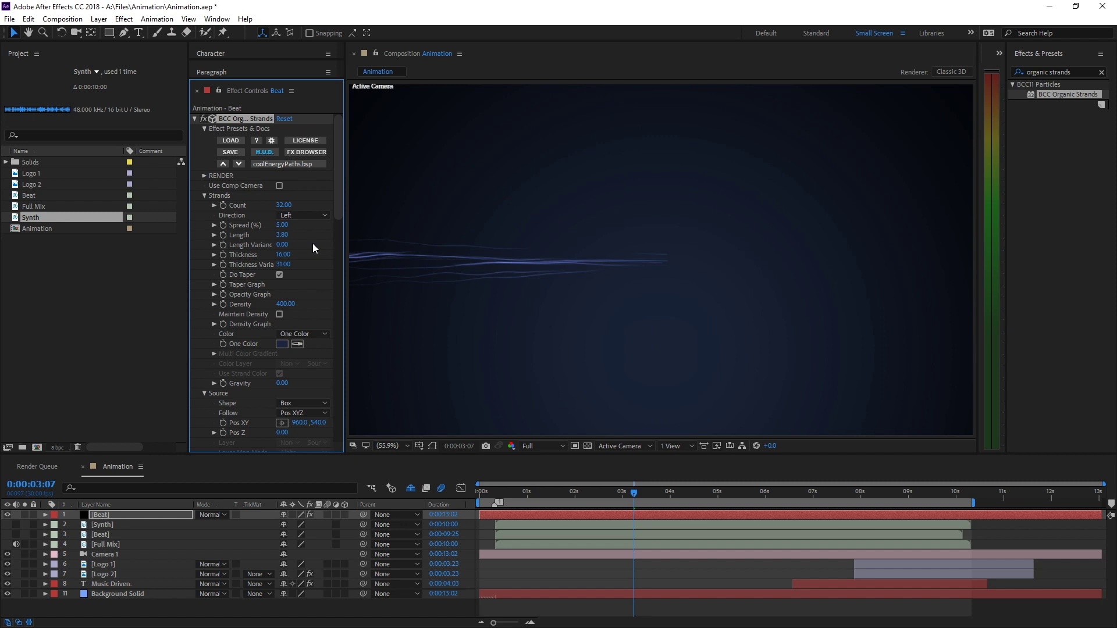
{"action": "scroll", "coordinate": [198, 351], "scroll_direction": "down", "scroll_amount": 15}
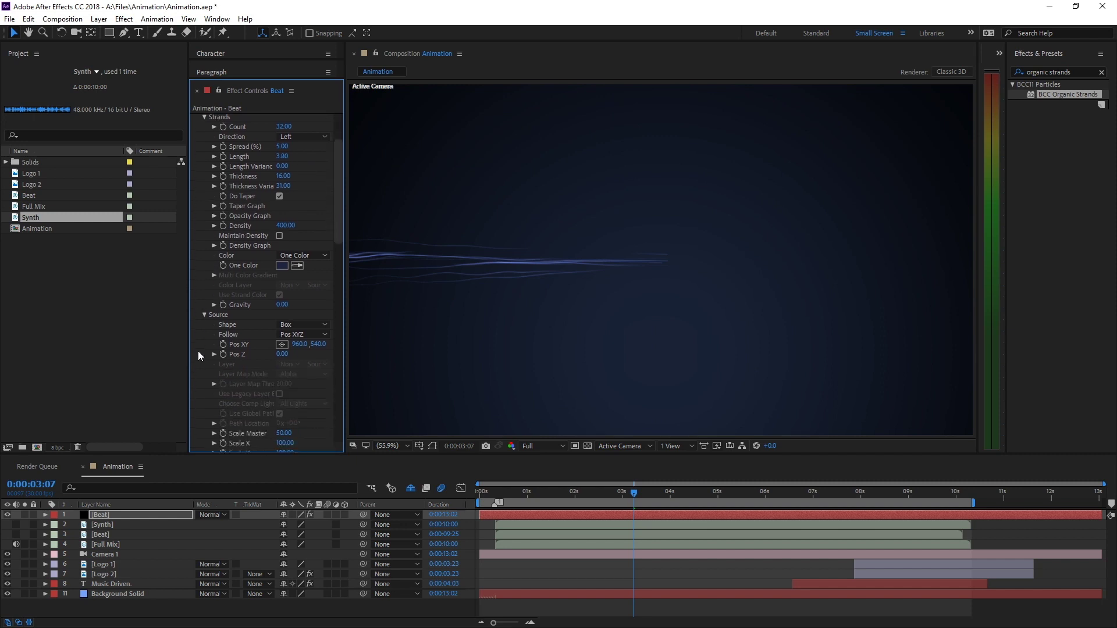
{"action": "scroll", "coordinate": [198, 351], "scroll_direction": "down", "scroll_amount": 5}
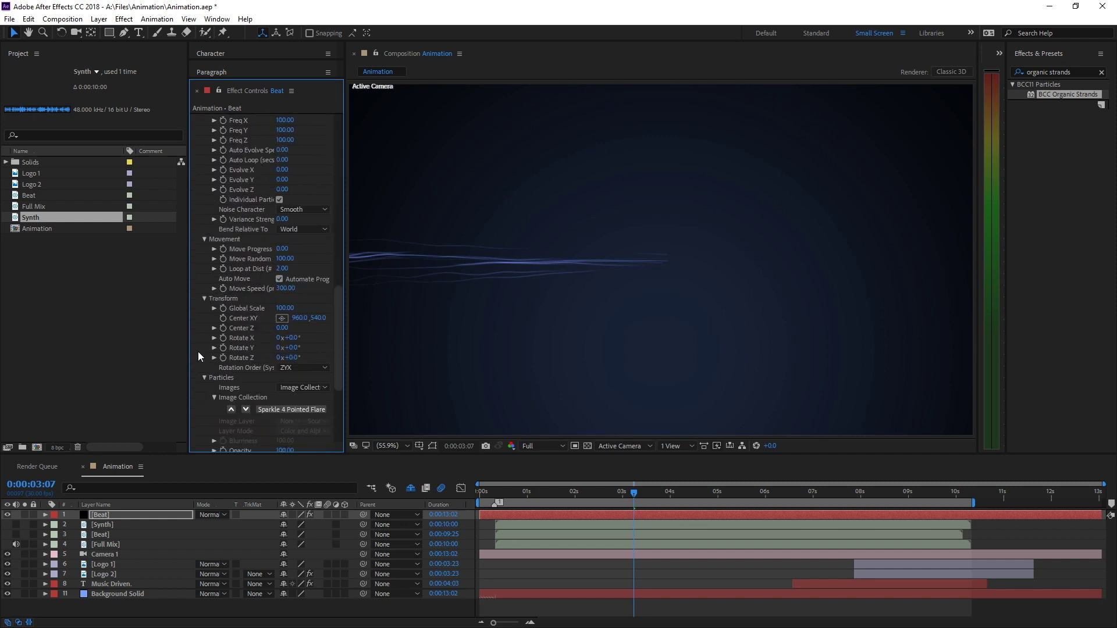
{"action": "scroll", "coordinate": [198, 351], "scroll_direction": "down", "scroll_amount": 5}
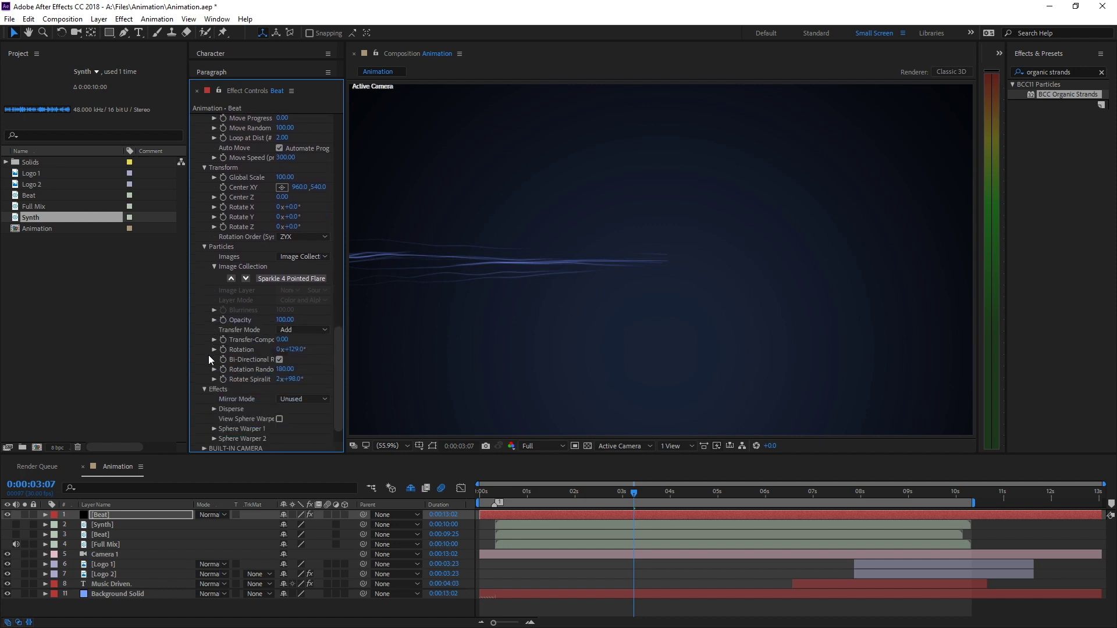
{"action": "left_click", "coordinate": [294, 399]}
{"action": "left_click", "coordinate": [296, 425]}
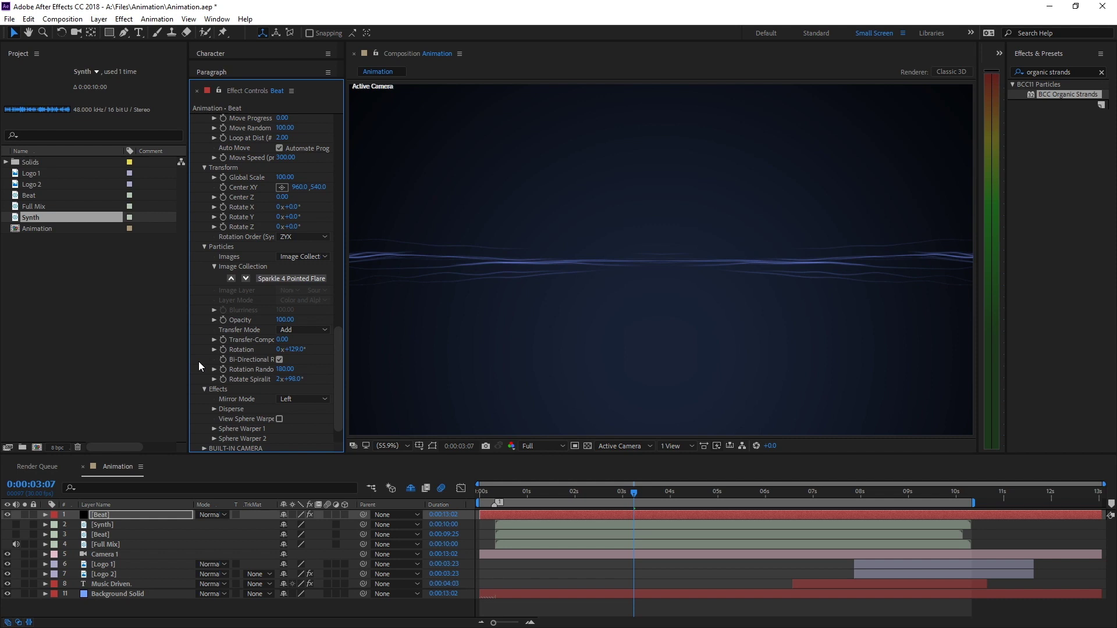
Step: Expand Sphere Warper 1, try a strength of 300, then undo it back to 0
{"action": "scroll", "coordinate": [199, 366], "scroll_direction": "down", "scroll_amount": 1}
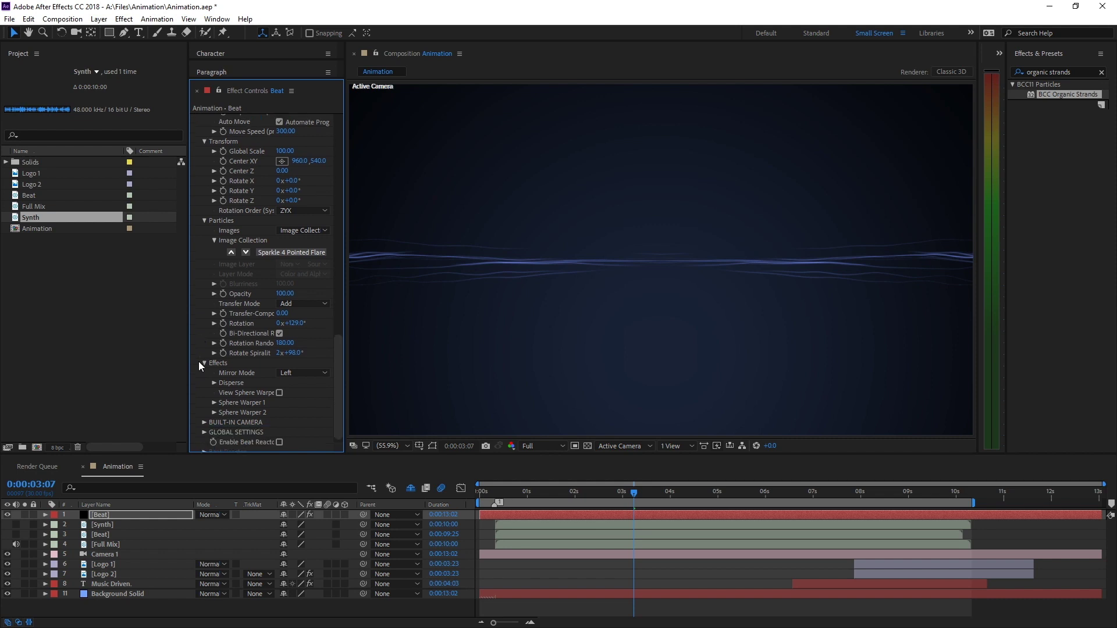
{"action": "left_click", "coordinate": [213, 403]}
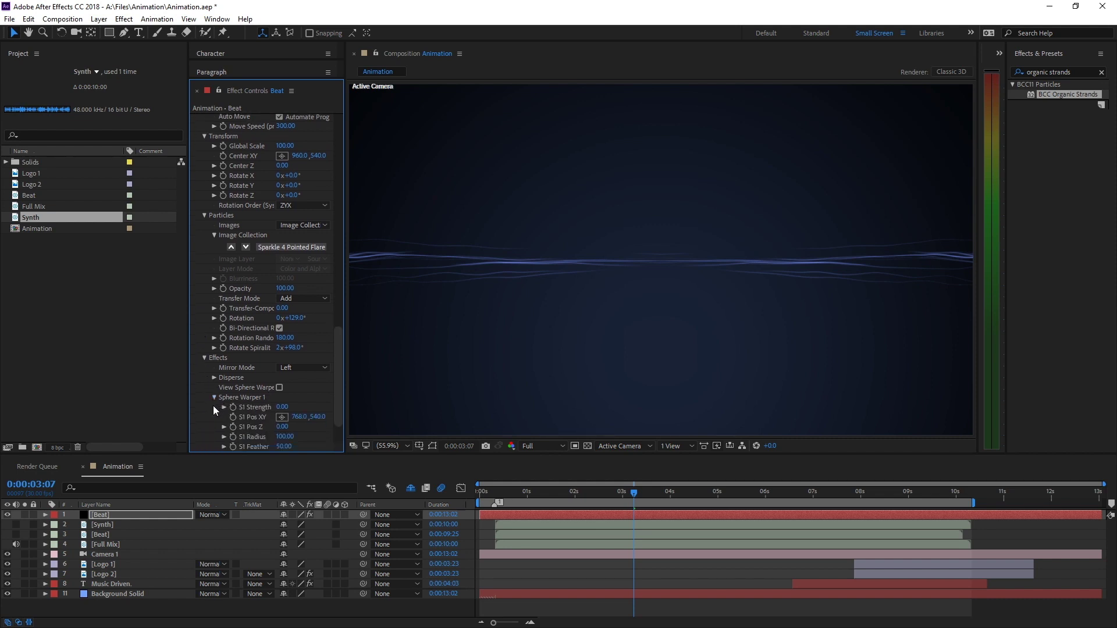
{"action": "left_click", "coordinate": [281, 407]}
{"action": "type", "text": "300"}
{"action": "key", "text": "Return"}
{"action": "key", "text": "ctrl+z"}
Step: Centre sphere 1 at X 960 and set its strength to 100
{"action": "left_click", "coordinate": [299, 417]}
{"action": "type", "text": "960"}
{"action": "key", "text": "Return"}
{"action": "left_click", "coordinate": [281, 407]}
{"action": "type", "text": "100"}
{"action": "key", "text": "Return"}
Step: Widen the Sphere Warper 1 radius to 400
{"action": "scroll", "coordinate": [262, 416], "scroll_direction": "down", "scroll_amount": 1}
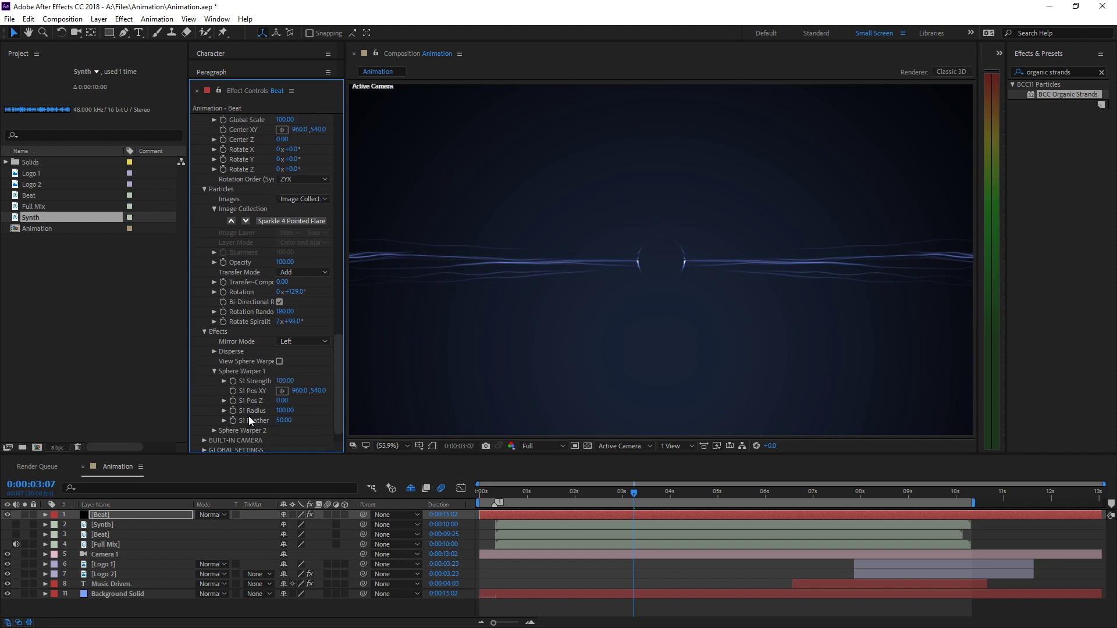
{"action": "left_click", "coordinate": [284, 410]}
{"action": "type", "text": "400"}
{"action": "key", "text": "Return"}
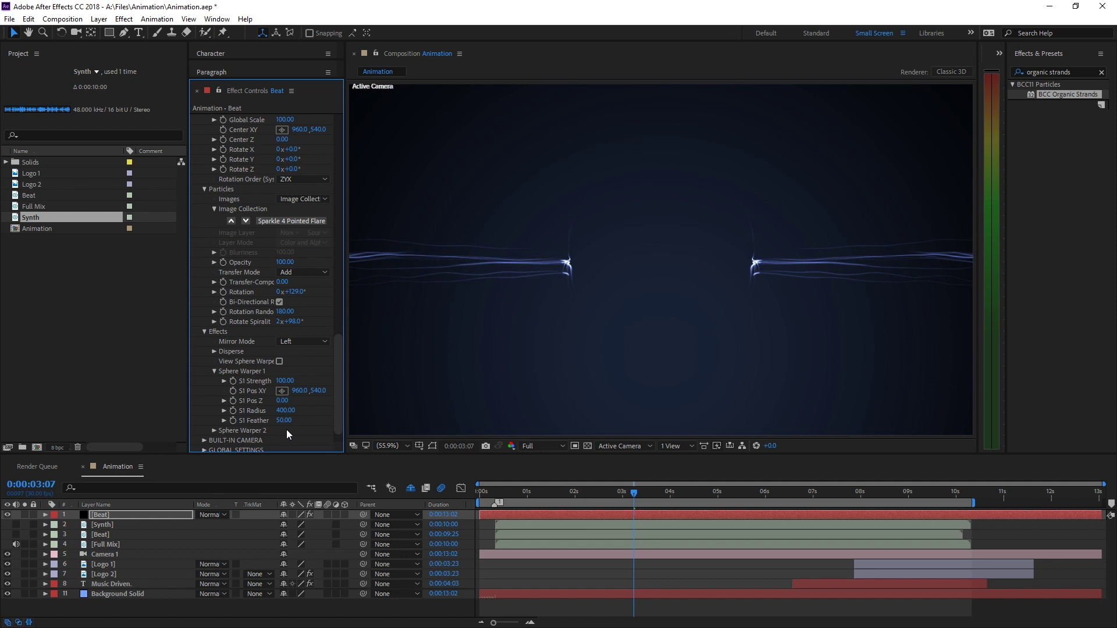
Step: Preview the strands animation
{"action": "scroll", "coordinate": [319, 392], "scroll_direction": "up", "scroll_amount": 15}
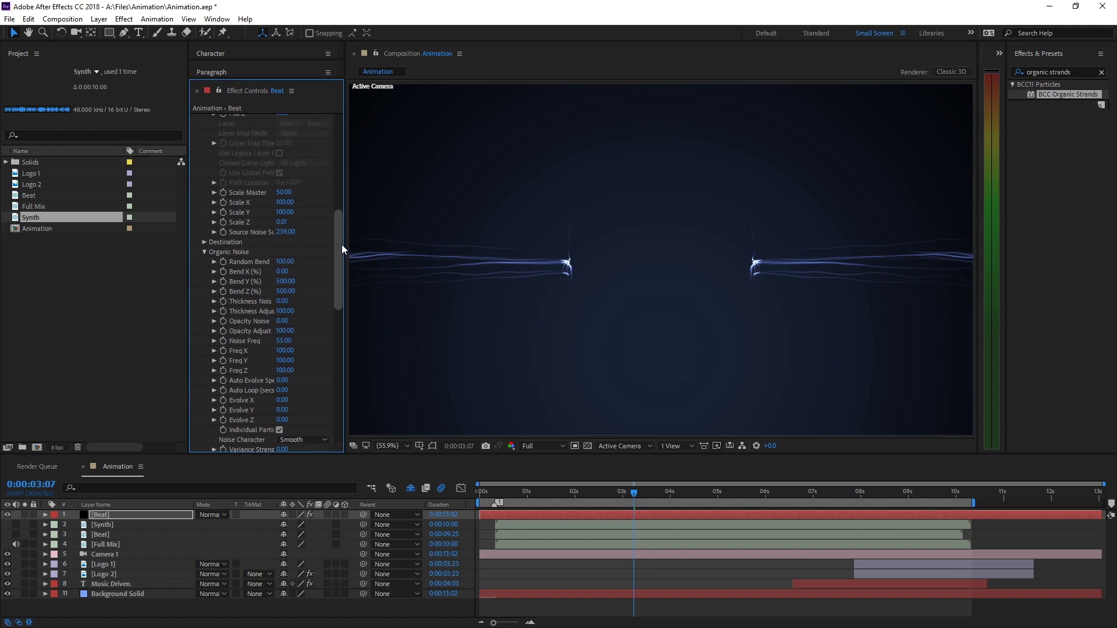
{"action": "left_click_drag", "start_coordinate": [341, 245], "coordinate": [337, 156]}
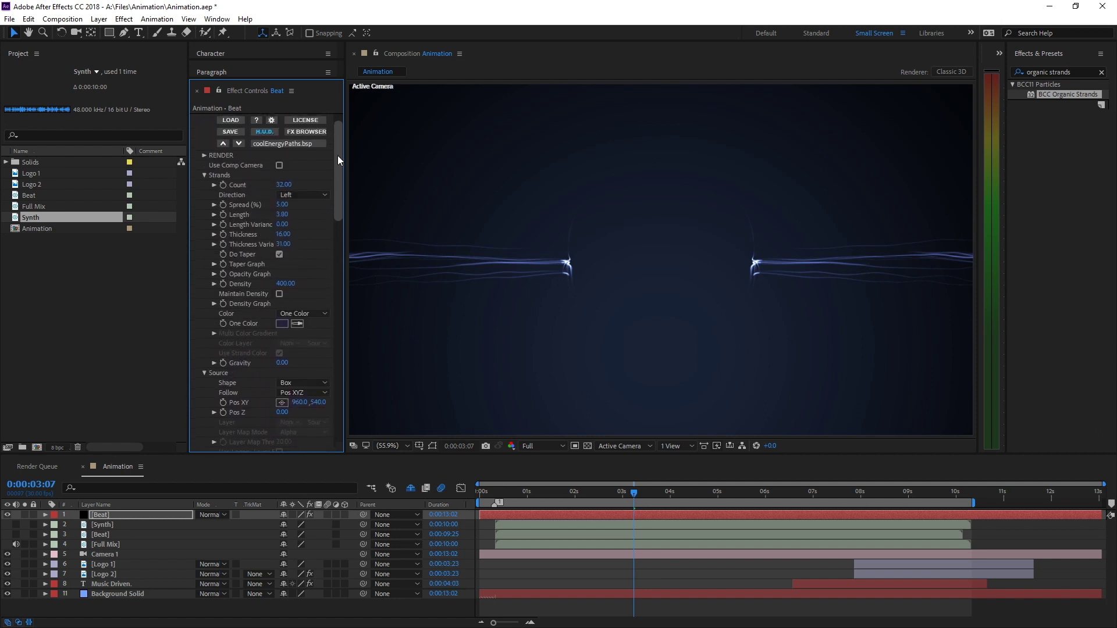
{"action": "key", "text": "space"}
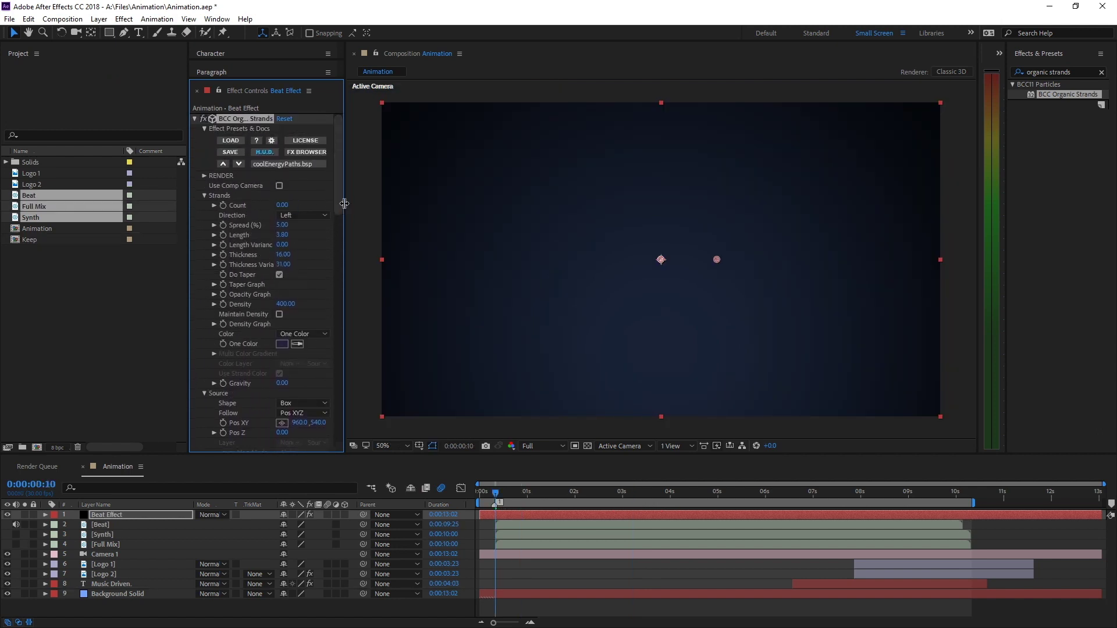
Step: Enable Beat Reactor and set its Host Sound Layer to 2. Beat
{"action": "scroll", "coordinate": [320, 344], "scroll_direction": "down", "scroll_amount": 10}
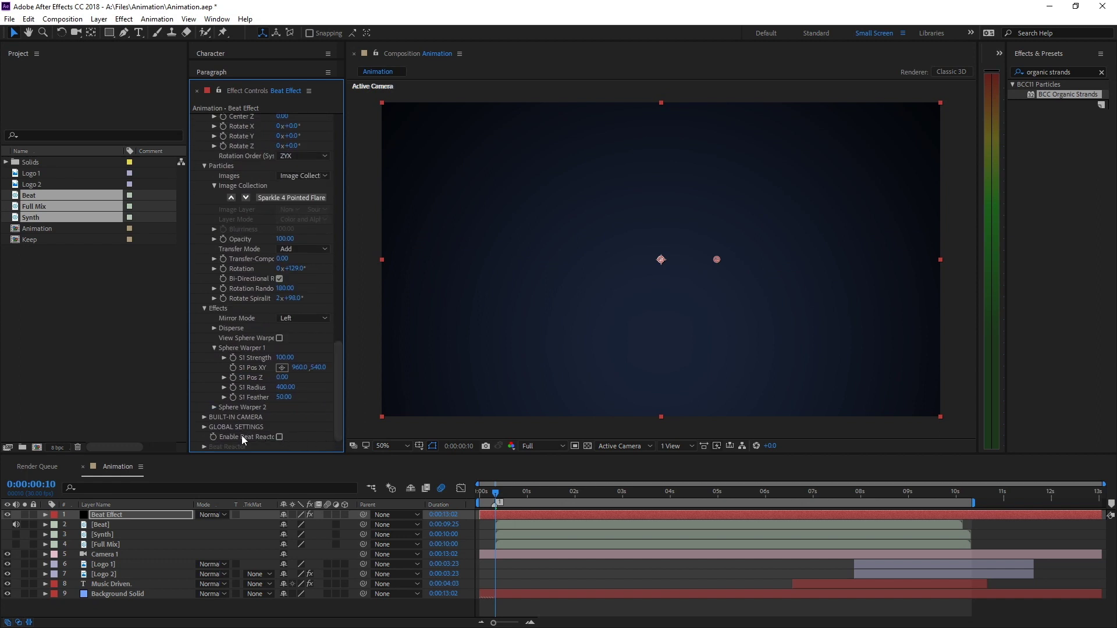
{"action": "left_click", "coordinate": [280, 438]}
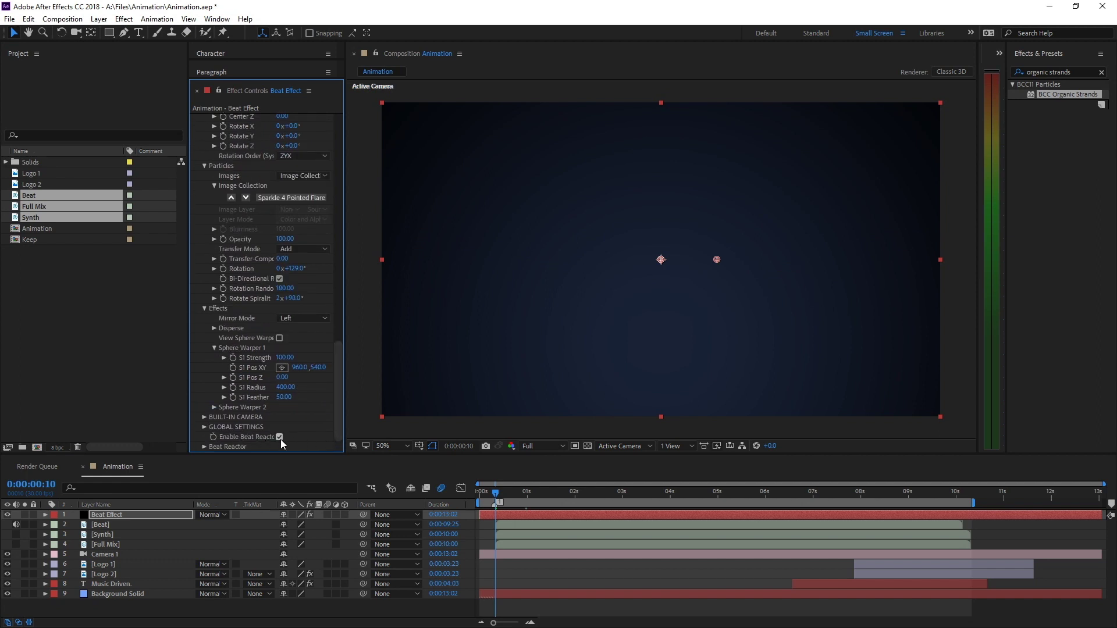
{"action": "left_click", "coordinate": [204, 446]}
{"action": "left_click", "coordinate": [291, 309]}
{"action": "left_click", "coordinate": [301, 351]}
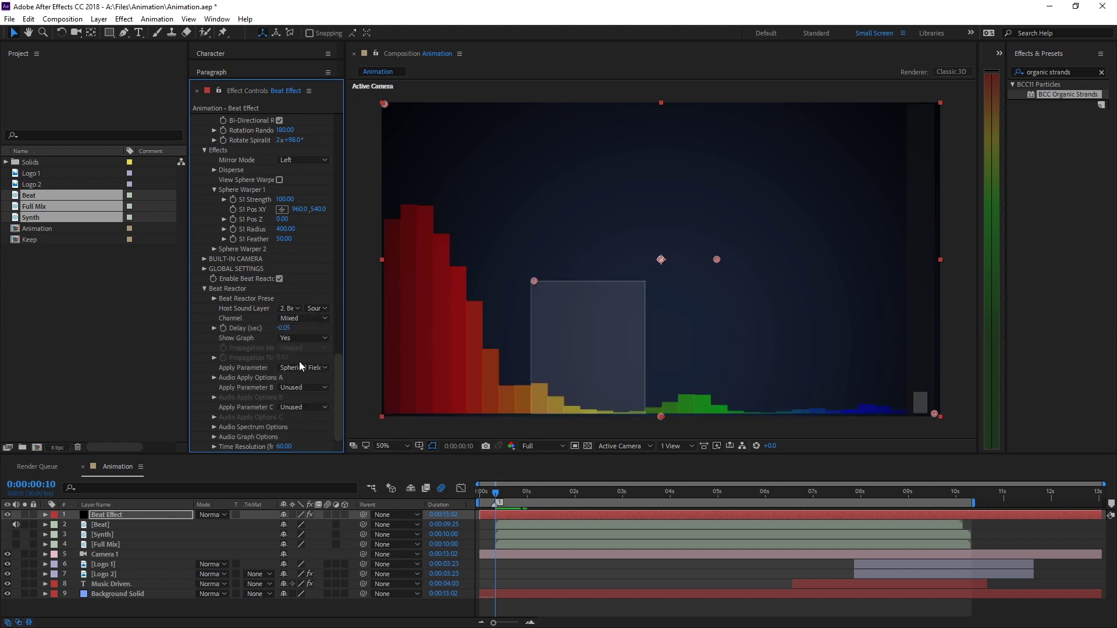
Step: Preview the audio spectrum and drag the sampler corners over the low bass bars
{"action": "key", "text": "space"}
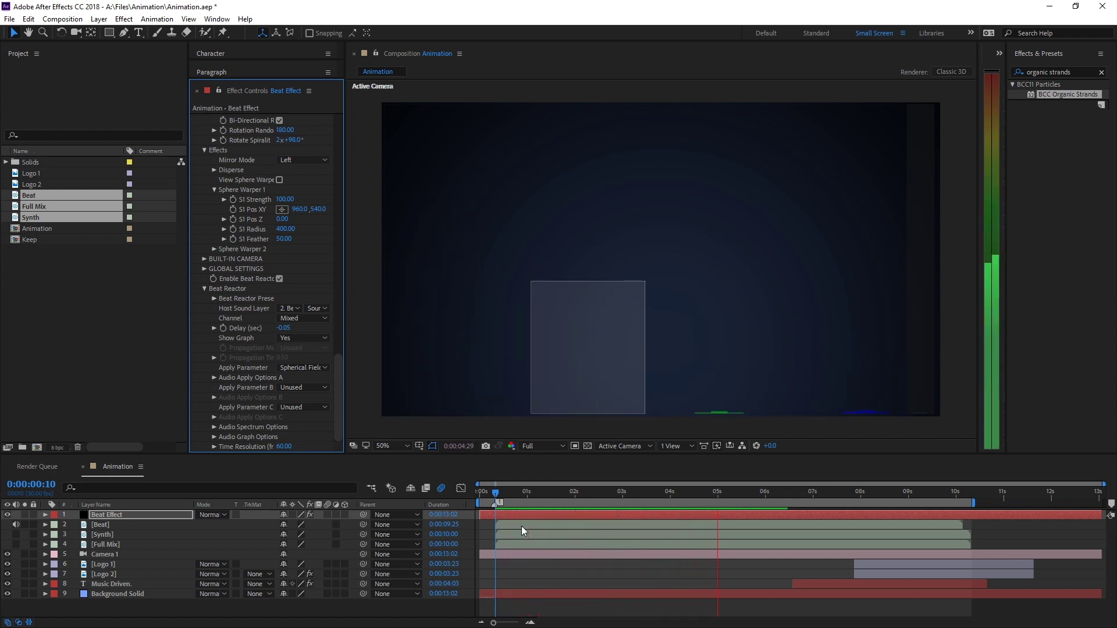
{"action": "key", "text": "space"}
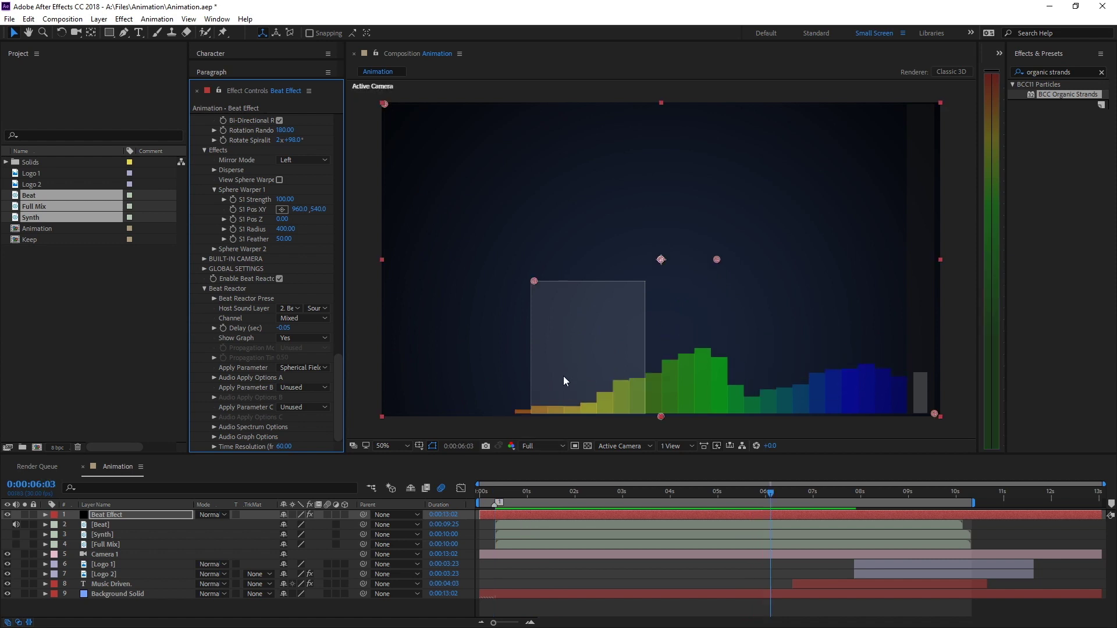
{"action": "left_click", "coordinate": [495, 490]}
{"action": "key", "text": "space"}
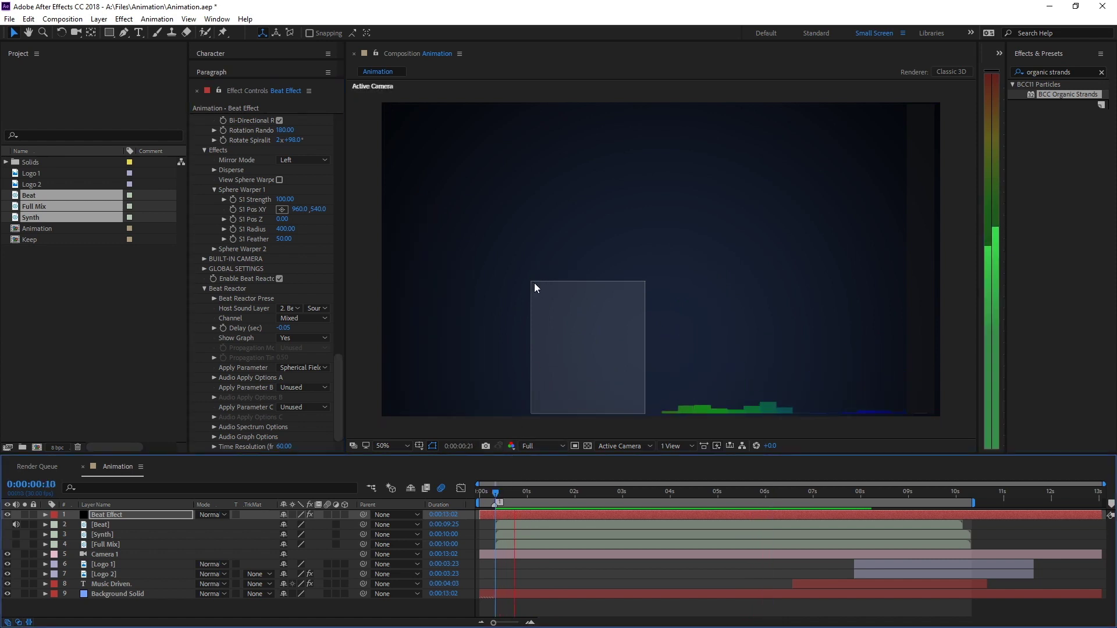
{"action": "left_click_drag", "start_coordinate": [534, 281], "coordinate": [420, 205]}
{"action": "left_click_drag", "start_coordinate": [661, 416], "coordinate": [431, 221]}
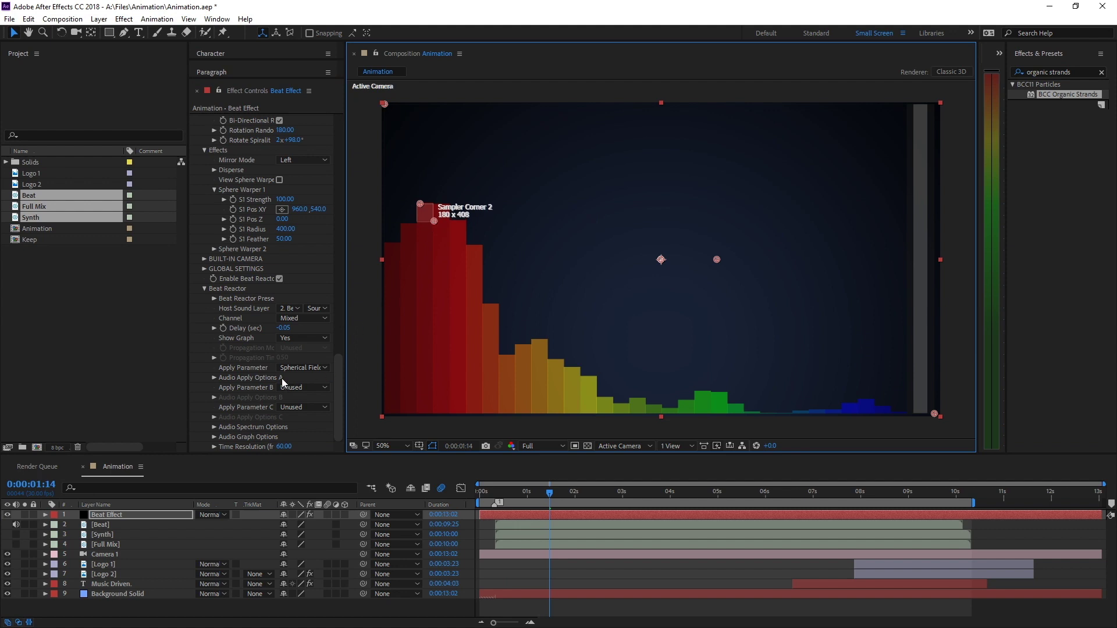
Step: Keep Spherical Field 1 Radius as Apply Parameter A and set Audio Apply Options A to Replace Value
{"action": "left_click", "coordinate": [295, 366]}
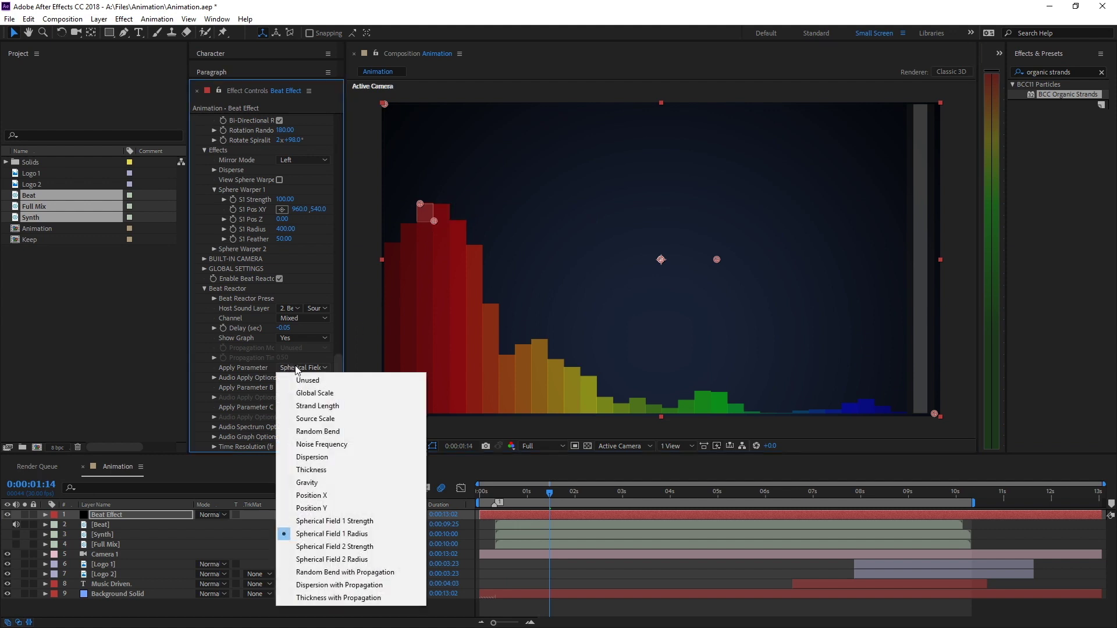
{"action": "left_click", "coordinate": [341, 534]}
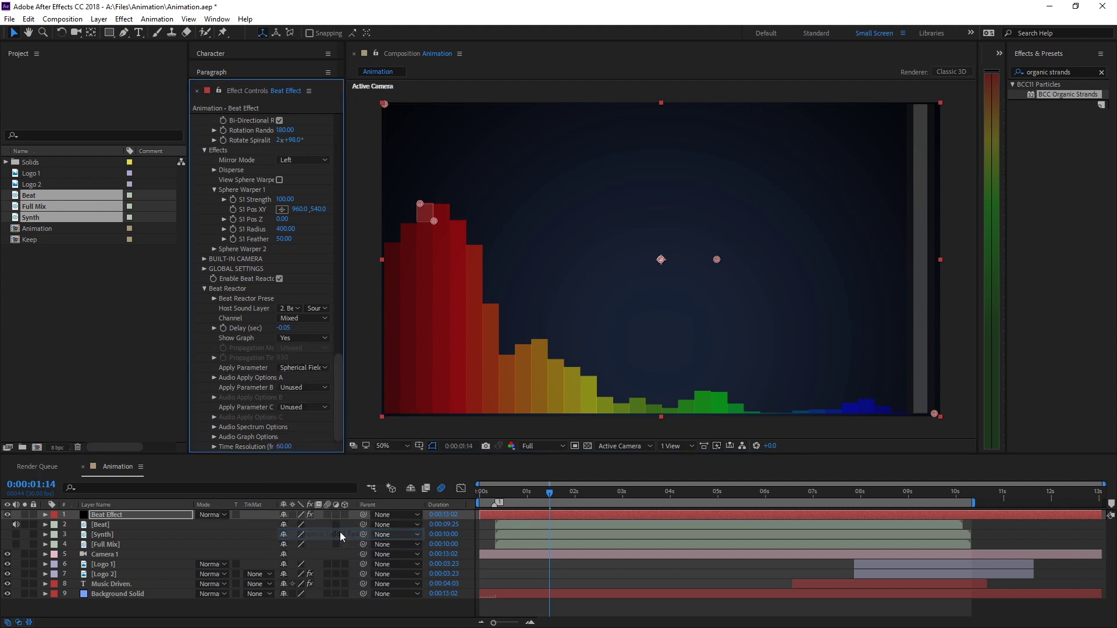
{"action": "left_click", "coordinate": [214, 378]}
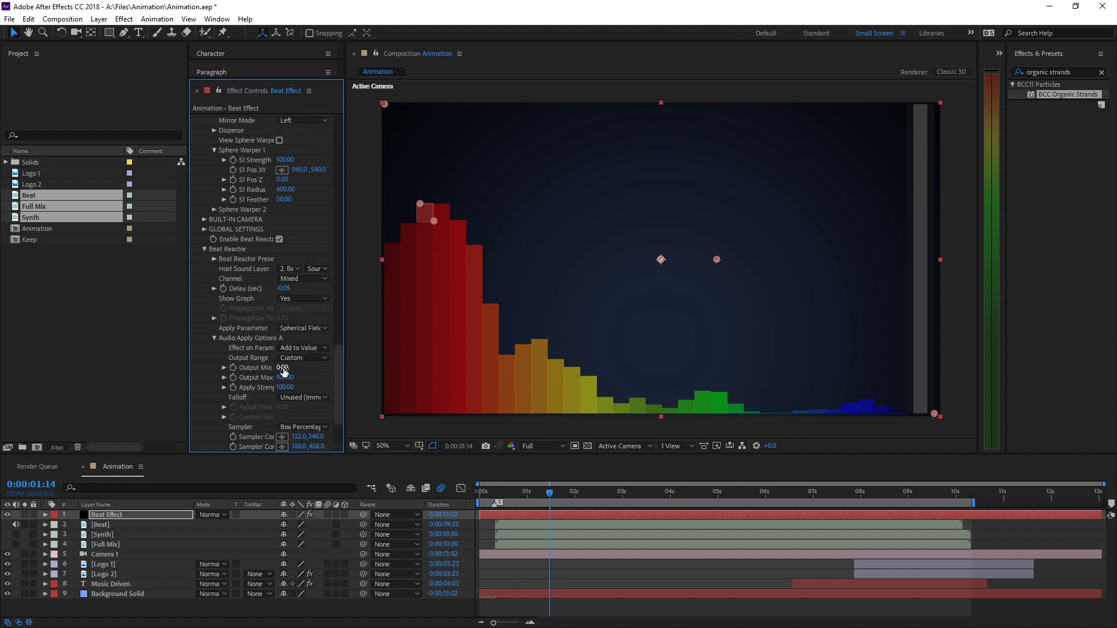
{"action": "left_click", "coordinate": [294, 349]}
{"action": "left_click", "coordinate": [304, 359]}
Step: Set the Output Min to 400 and Output Max to 700
{"action": "left_click", "coordinate": [282, 368]}
{"action": "type", "text": "400"}
{"action": "key", "text": "Return"}
{"action": "left_click", "coordinate": [284, 378]}
{"action": "type", "text": "700"}
{"action": "key", "text": "Return"}
Step: Use a Quadratic Hard falloff with a 0.7-second falloff time
{"action": "left_click", "coordinate": [297, 398]}
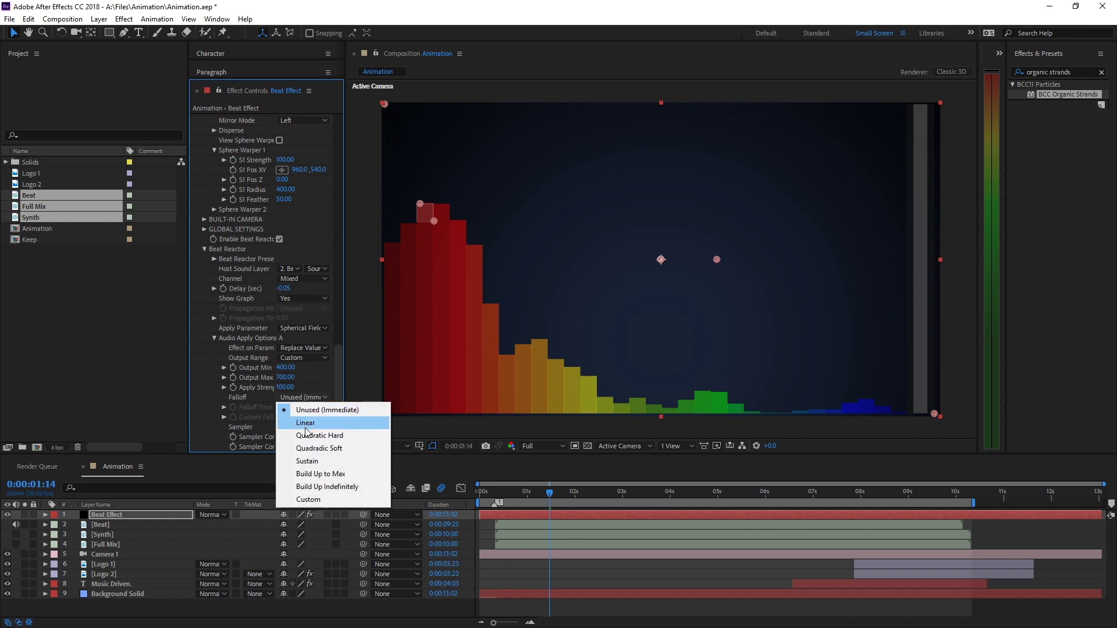
{"action": "left_click", "coordinate": [306, 438]}
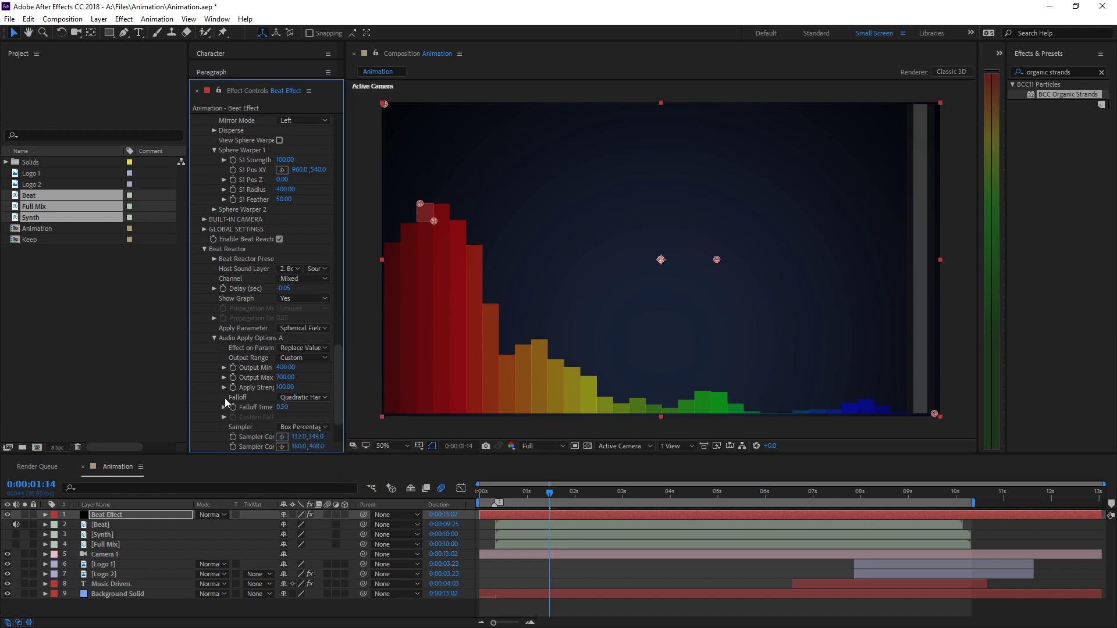
{"action": "left_click", "coordinate": [281, 407]}
{"action": "type", "text": "0.7"}
{"action": "key", "text": "Return"}
{"action": "left_click", "coordinate": [303, 298]}
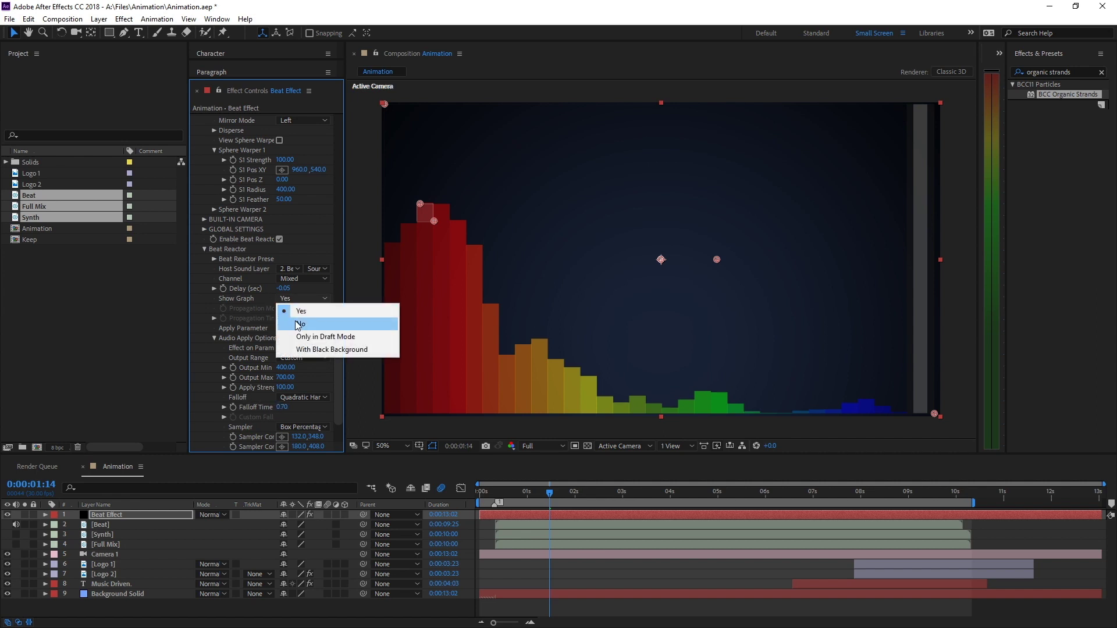
Step: Set Show Graph to No and raise the strand Count to 60
{"action": "left_click", "coordinate": [293, 321]}
{"action": "scroll", "coordinate": [336, 232], "scroll_direction": "up", "scroll_amount": 5}
{"action": "scroll", "coordinate": [334, 186], "scroll_direction": "up", "scroll_amount": 10}
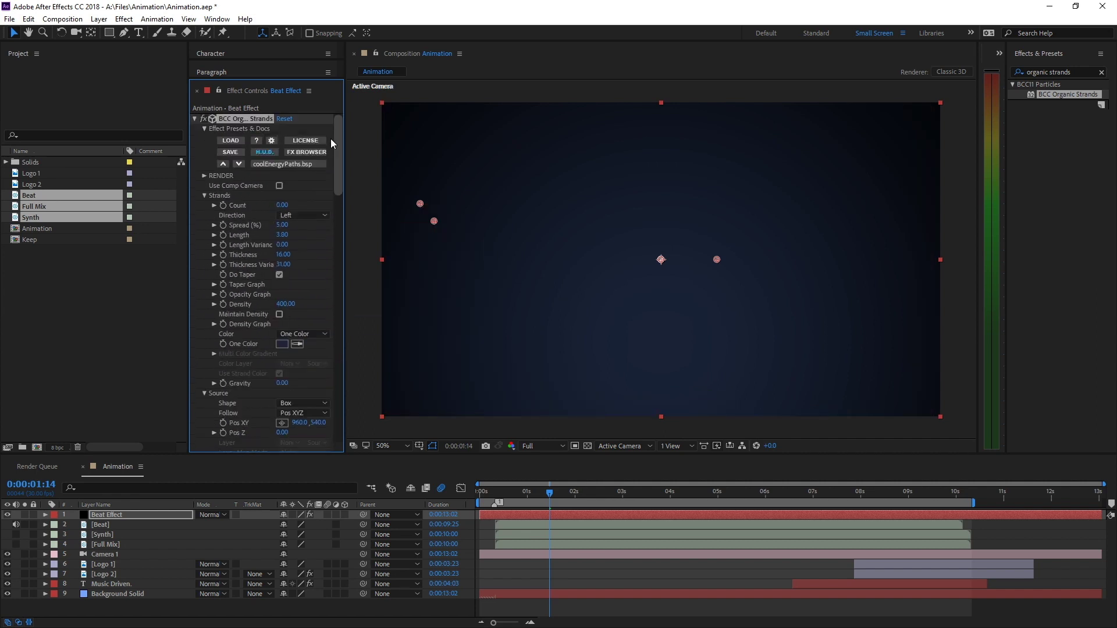
{"action": "left_click", "coordinate": [286, 206]}
{"action": "type", "text": "60"}
{"action": "key", "text": "Return"}
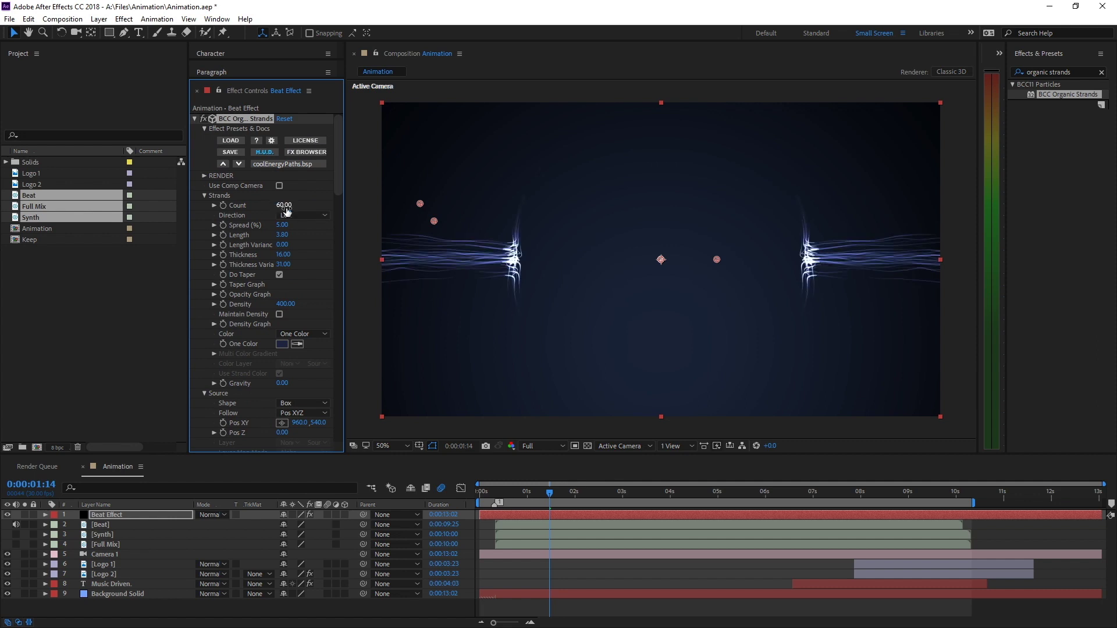
Step: Preview the composition from near the start to watch the sphere pulse
{"action": "key", "text": "space"}
{"action": "left_click", "coordinate": [493, 495]}
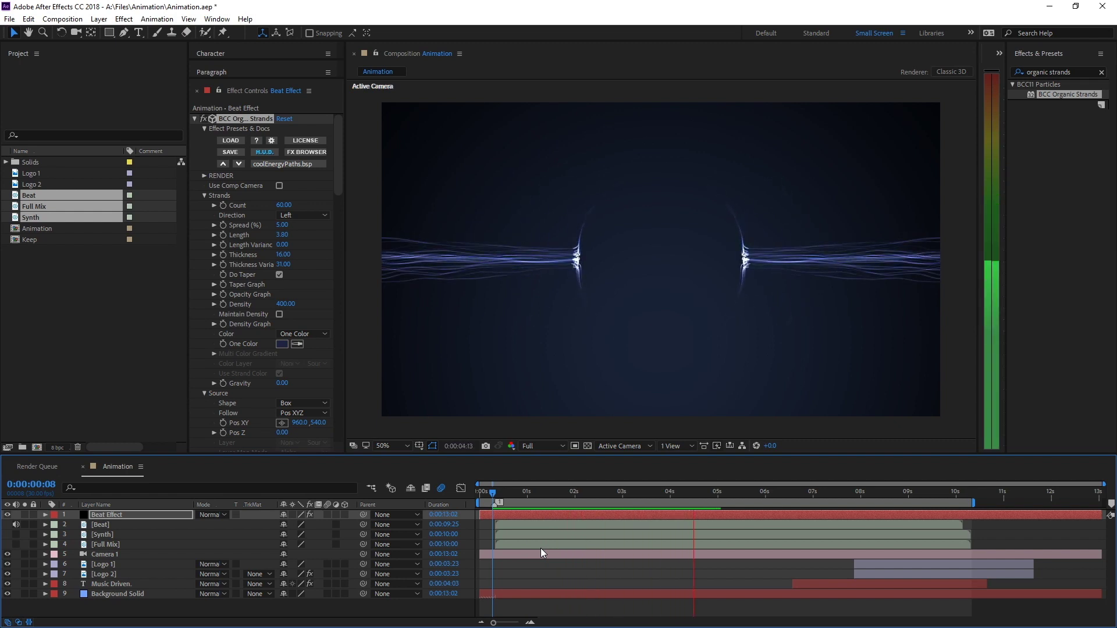
{"action": "key", "text": "space"}
Step: Set Apply Parameter B to Random Bend with Propagation
{"action": "left_click_drag", "start_coordinate": [337, 192], "coordinate": [342, 435]}
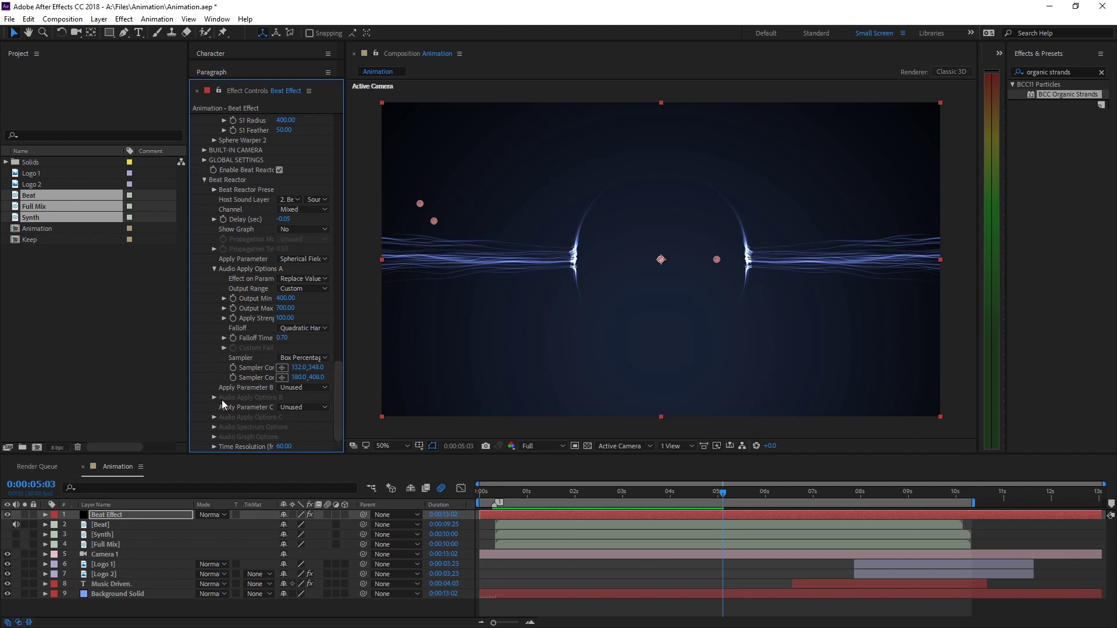
{"action": "left_click", "coordinate": [297, 388]}
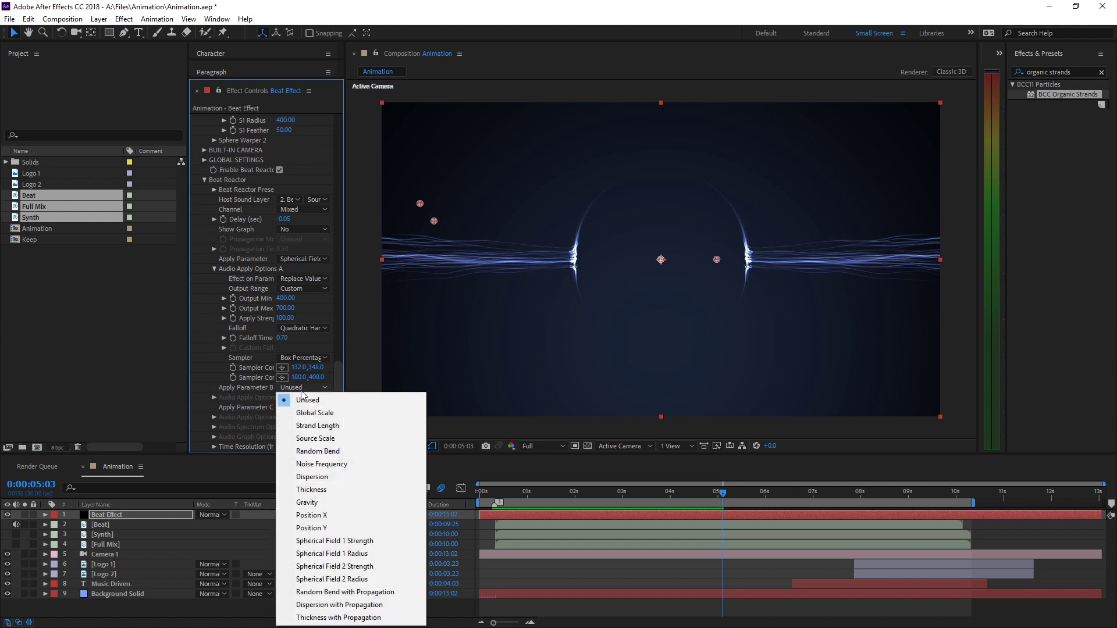
{"action": "left_click", "coordinate": [367, 591]}
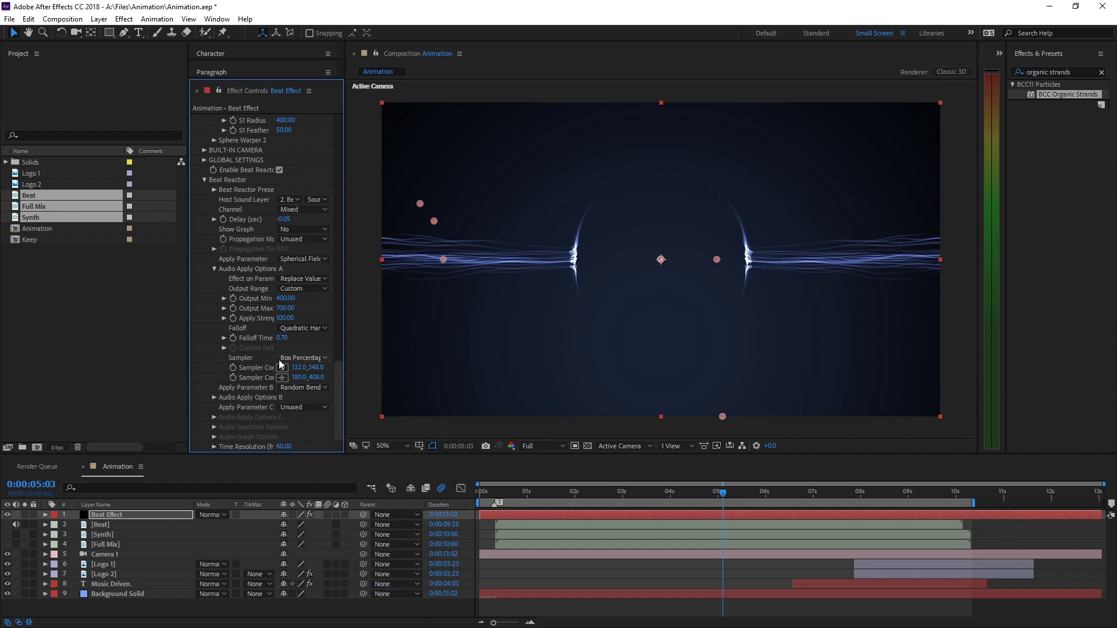
Step: Set Propagation Mode to Source to End, Propagation Time to 1, and expand Audio Apply Options B
{"action": "left_click", "coordinate": [290, 243]}
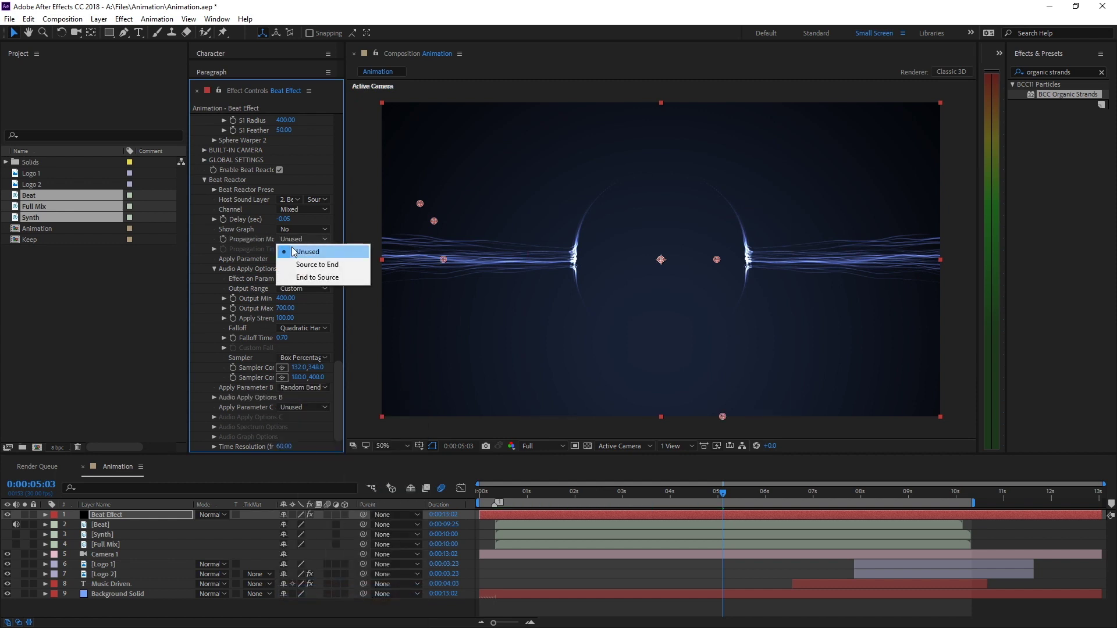
{"action": "left_click", "coordinate": [300, 264]}
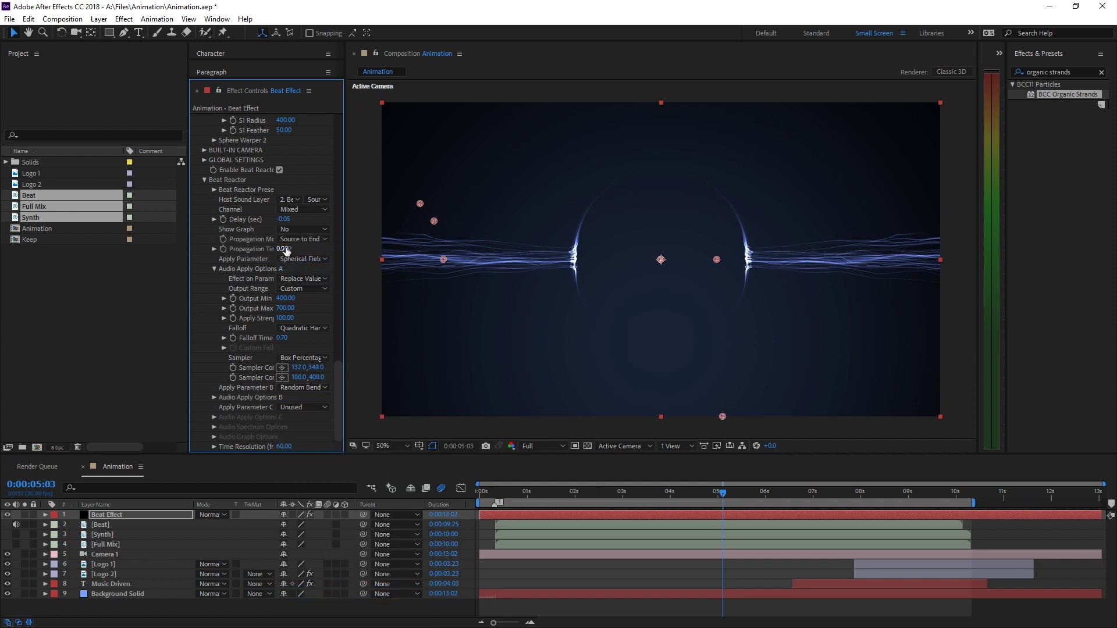
{"action": "left_click", "coordinate": [285, 249]}
{"action": "type", "text": "1"}
{"action": "key", "text": "Return"}
{"action": "left_click", "coordinate": [214, 398]}
{"action": "scroll", "coordinate": [286, 372], "scroll_direction": "down", "scroll_amount": 3}
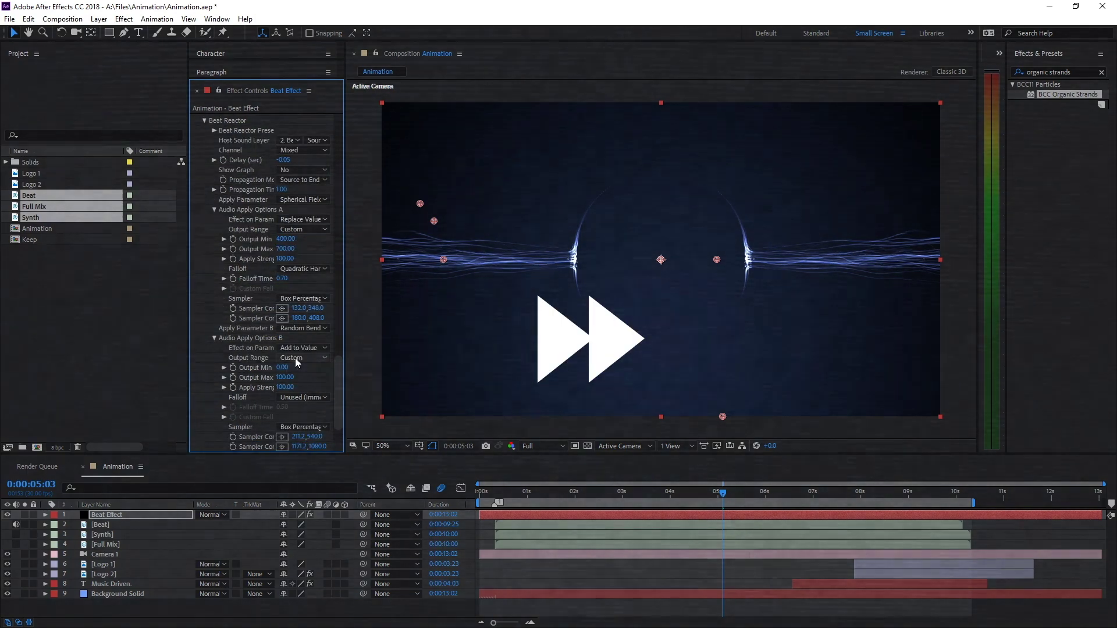
{"action": "left_click_drag", "start_coordinate": [343, 261], "coordinate": [432, 261]}
Step: Show the spectrum graph again and adjust Sampler Corner 2 for Options B
{"action": "scroll", "coordinate": [308, 262], "scroll_direction": "up", "scroll_amount": 5}
{"action": "left_click", "coordinate": [368, 283]}
{"action": "left_click", "coordinate": [349, 294]}
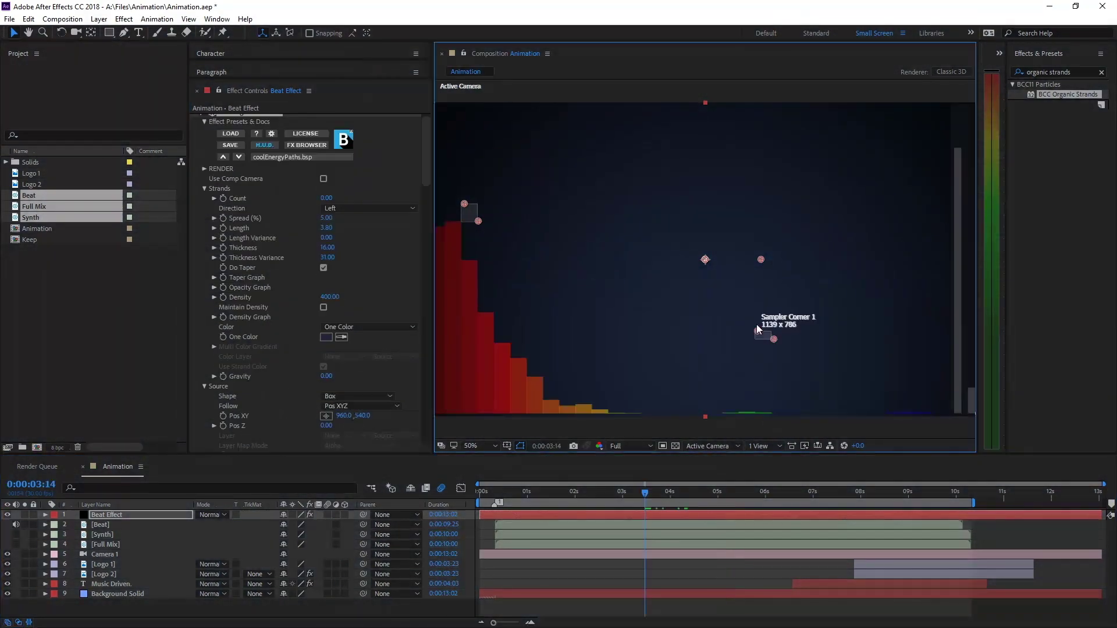
{"action": "left_click_drag", "start_coordinate": [759, 325], "coordinate": [773, 322]}
Step: Preview the strands bending with the beat from an earlier point in the timeline
{"action": "left_click", "coordinate": [620, 495]}
{"action": "key", "text": "space"}
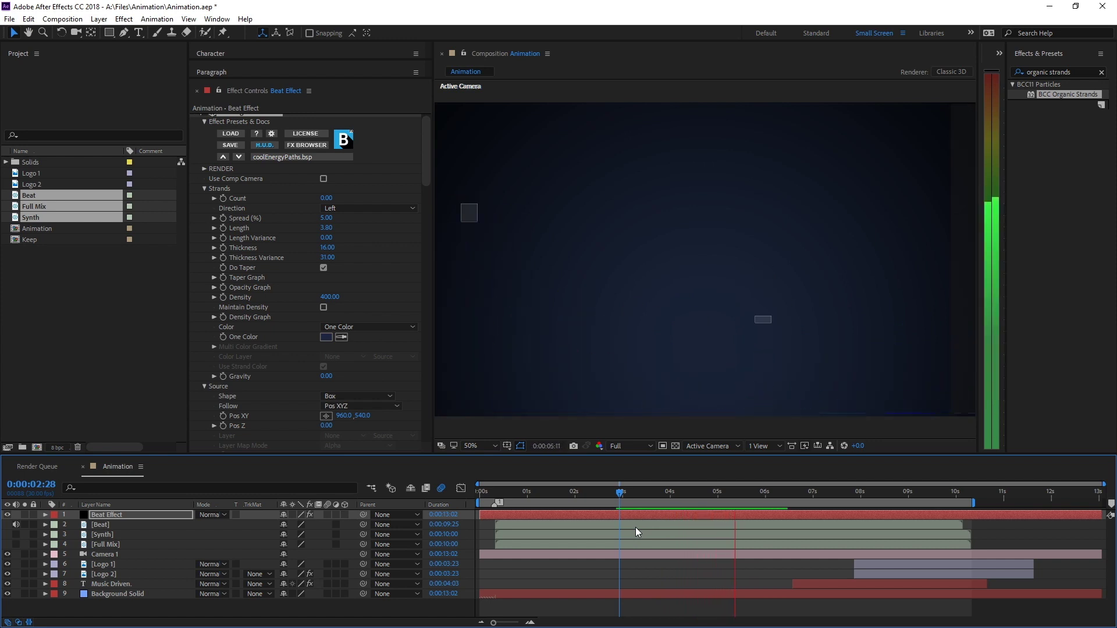
{"action": "key", "text": "space"}
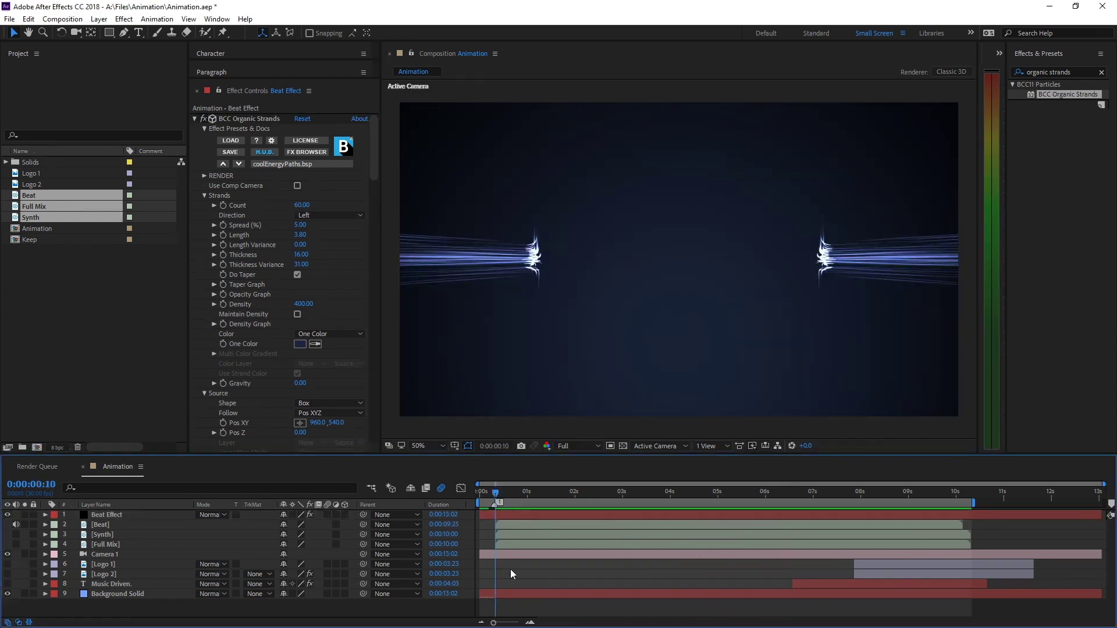
{"action": "key", "text": "space"}
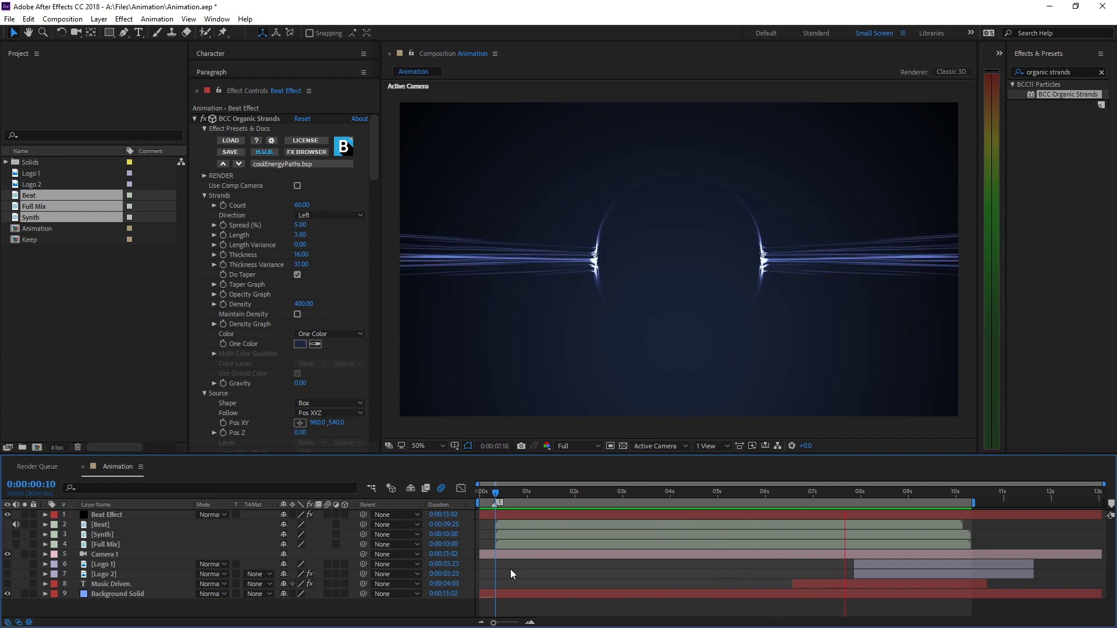
Step: Stop the preview at 0:00:08:04 with the strands arching around the central sphere
{"action": "key", "text": "space"}
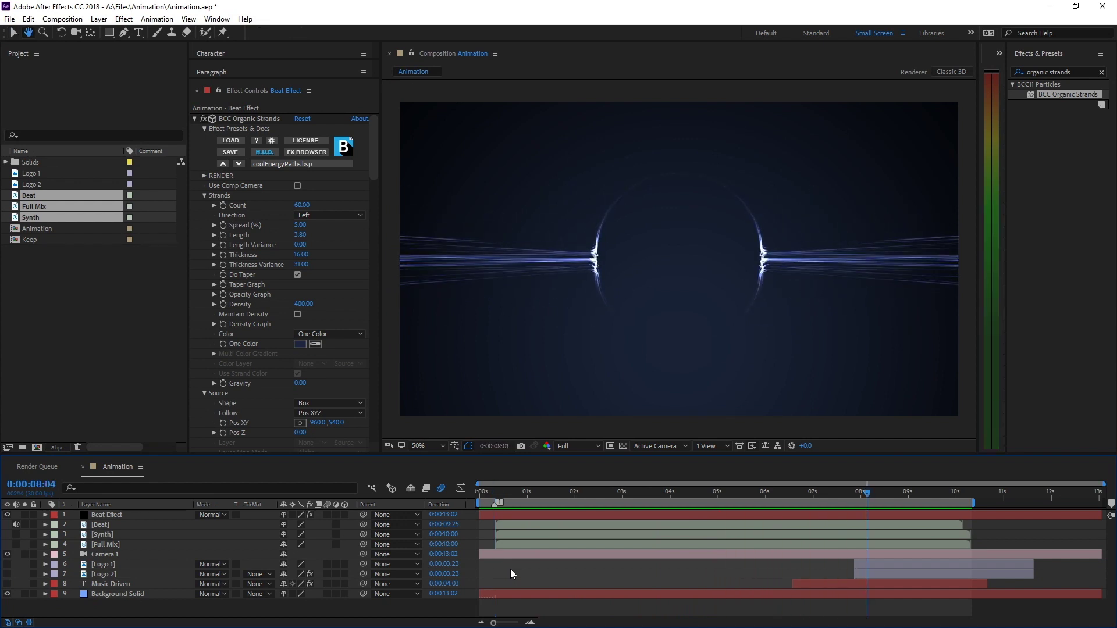